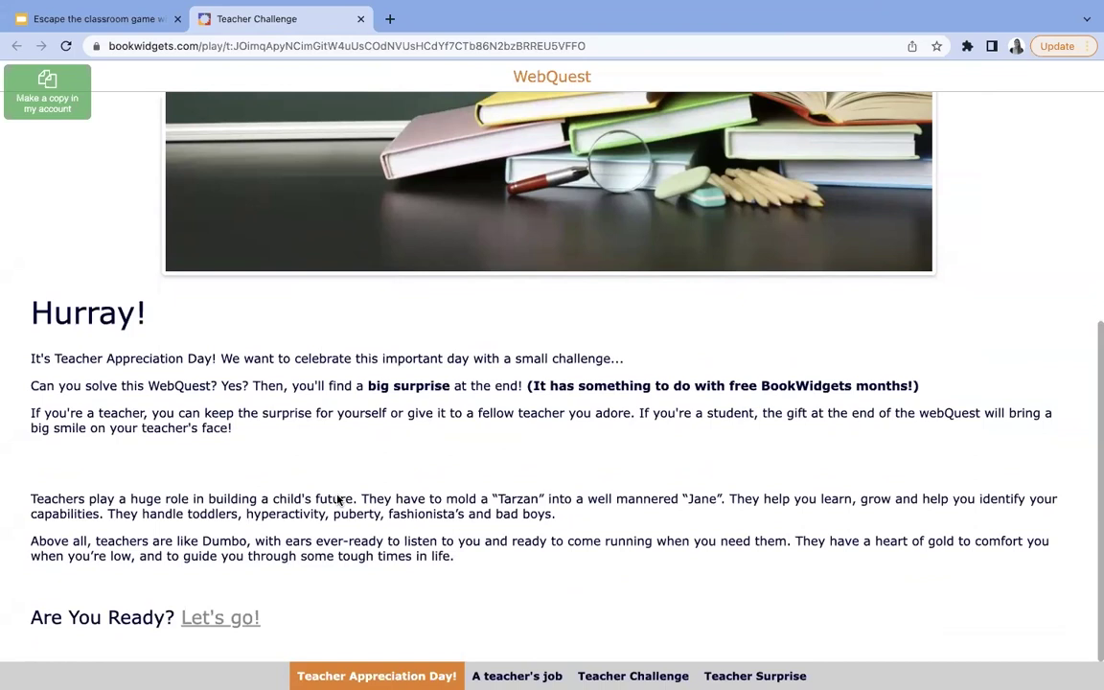
- Move on to A teacher's job and accept the challenge to reach Classroom management
click(213, 620)
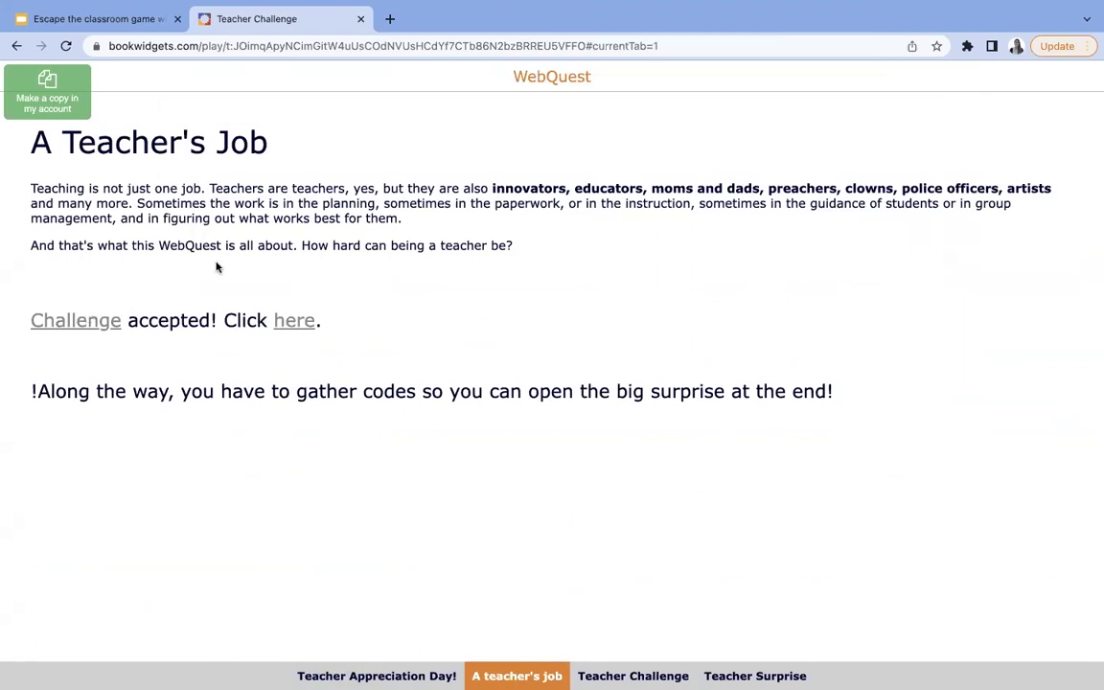
click(294, 322)
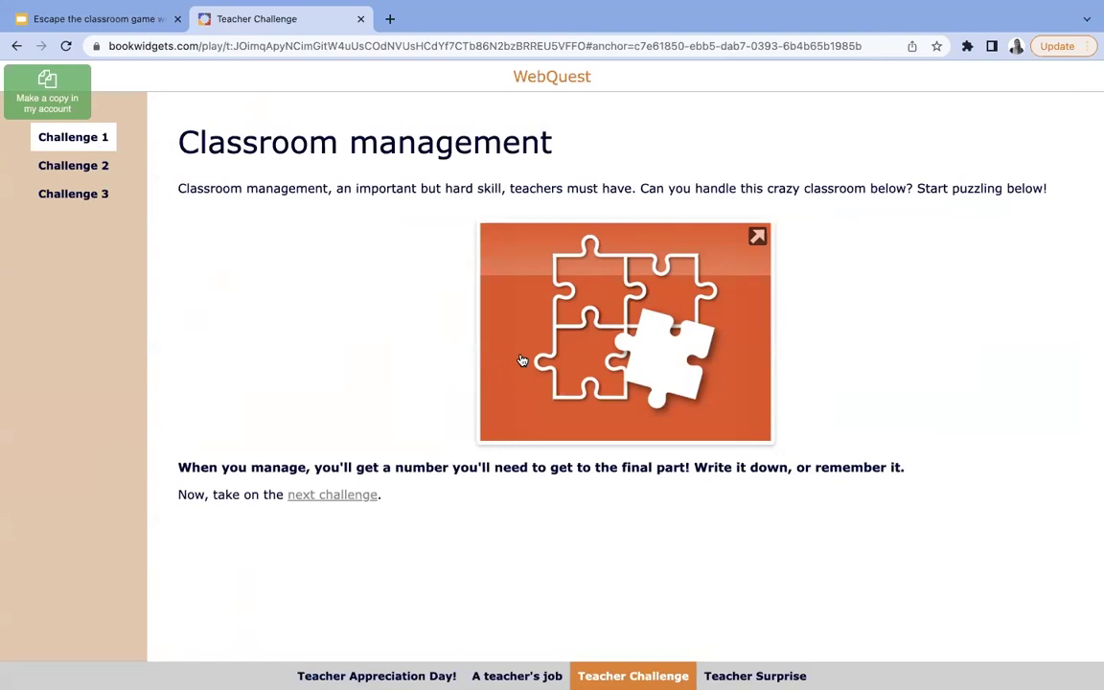
- Try the Classroom management jigsaw puzzle, then view the Grading and Detectives challenges
click(590, 336)
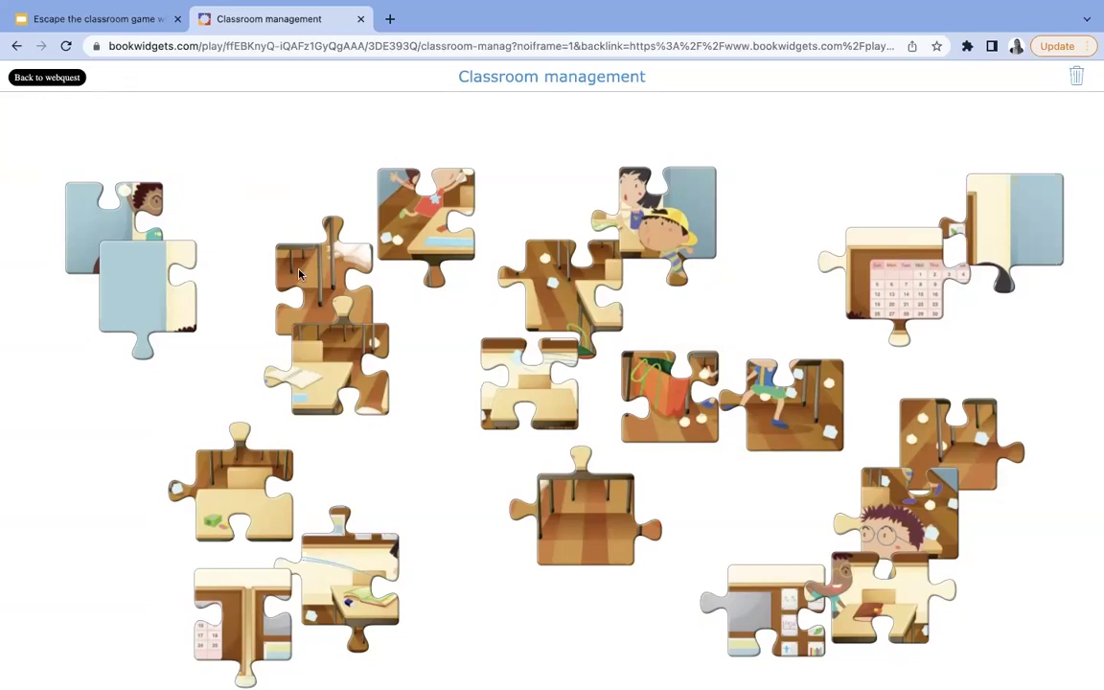
click(47, 79)
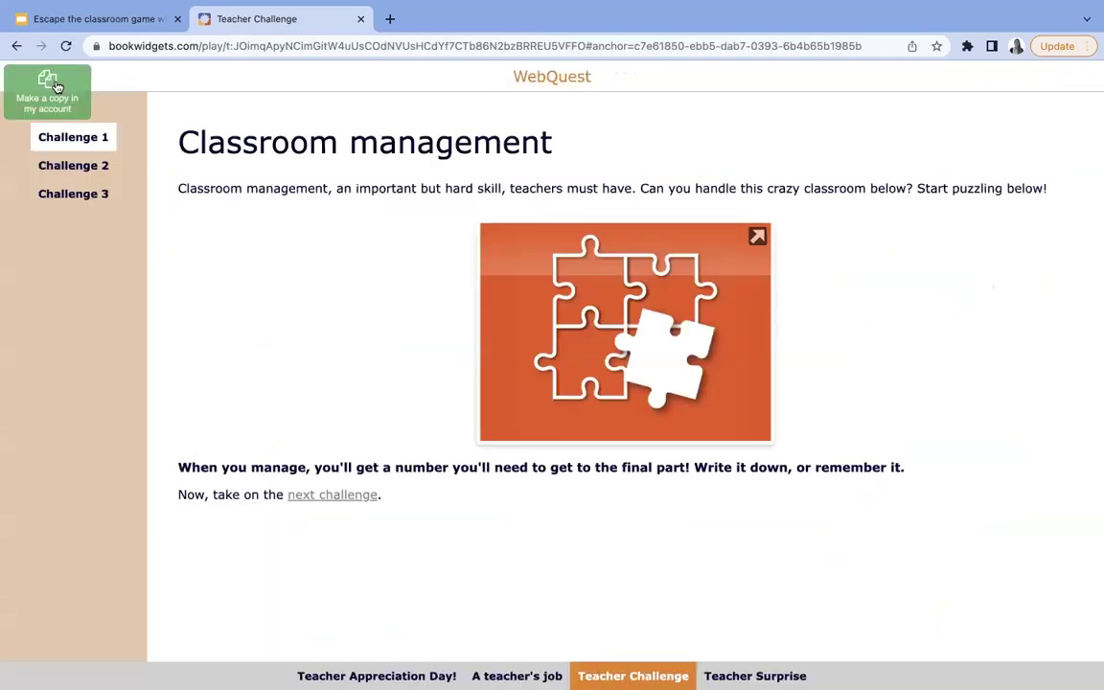
click(96, 173)
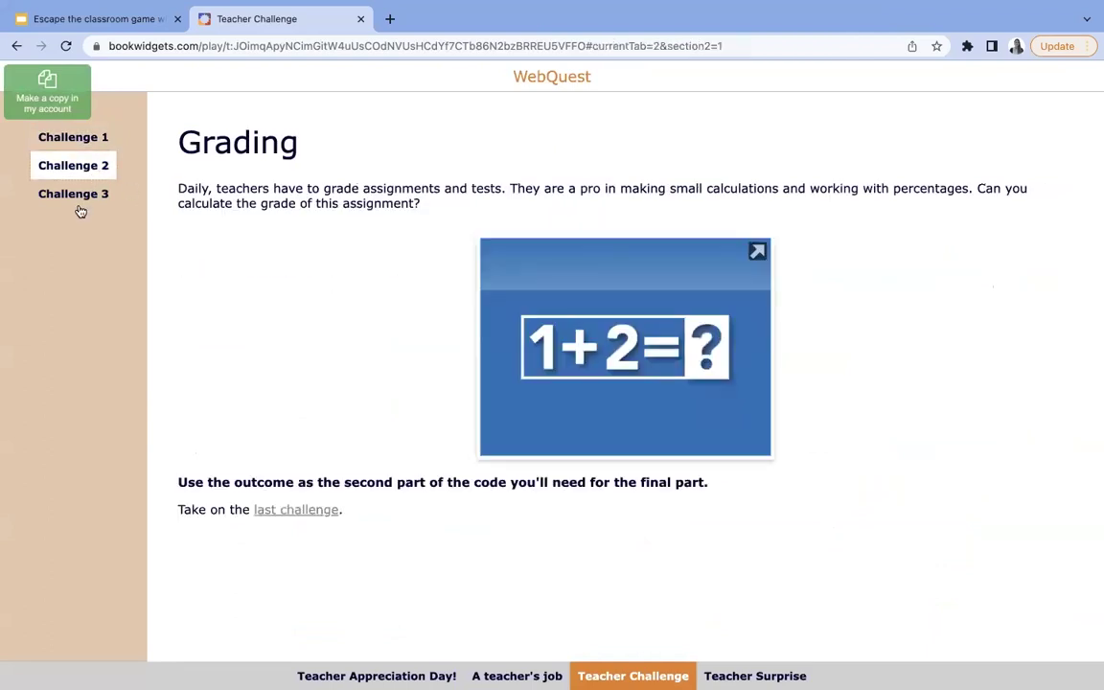
click(81, 200)
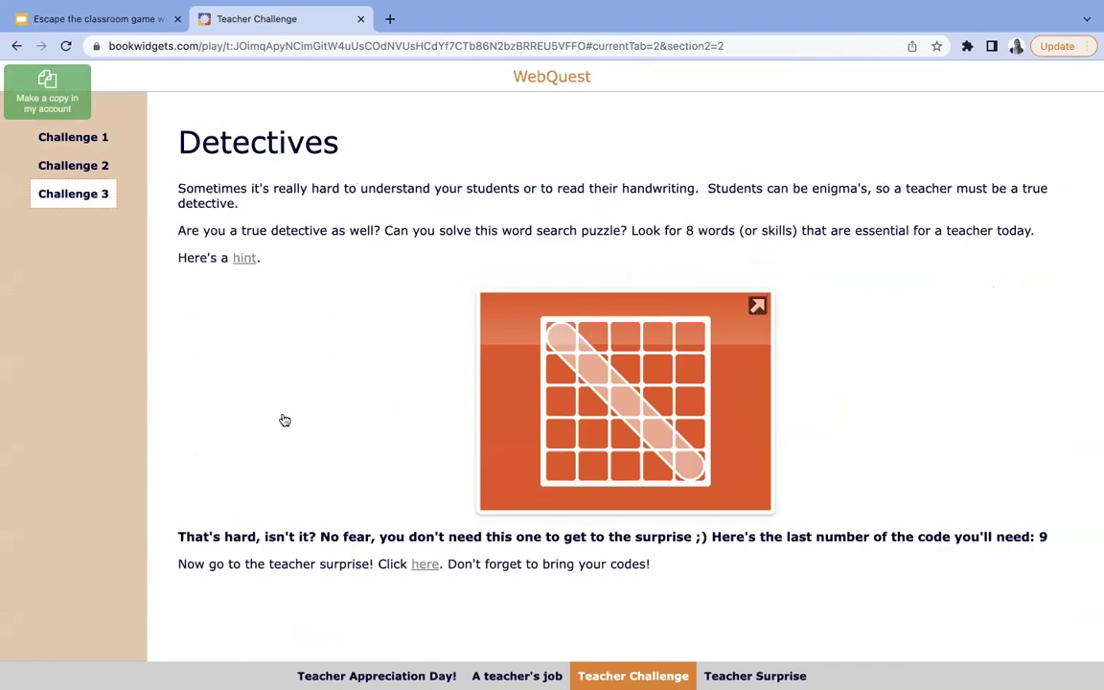
- Go to Teacher Surprise, open its password-protected surprise, and return to the WebQuest
click(425, 564)
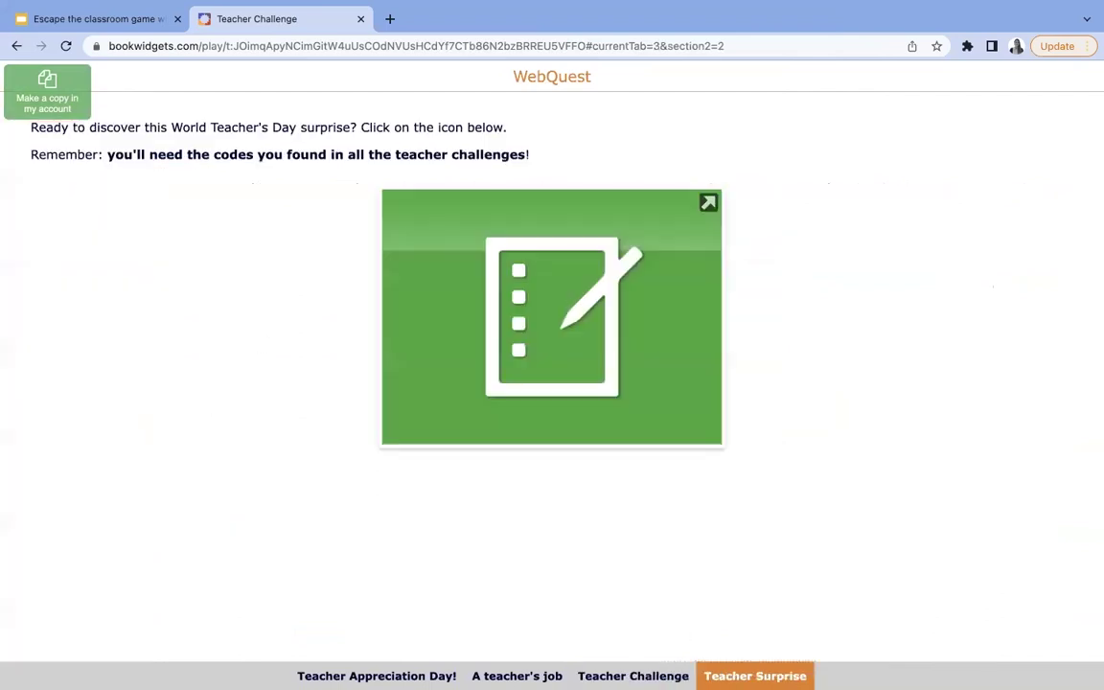
click(523, 311)
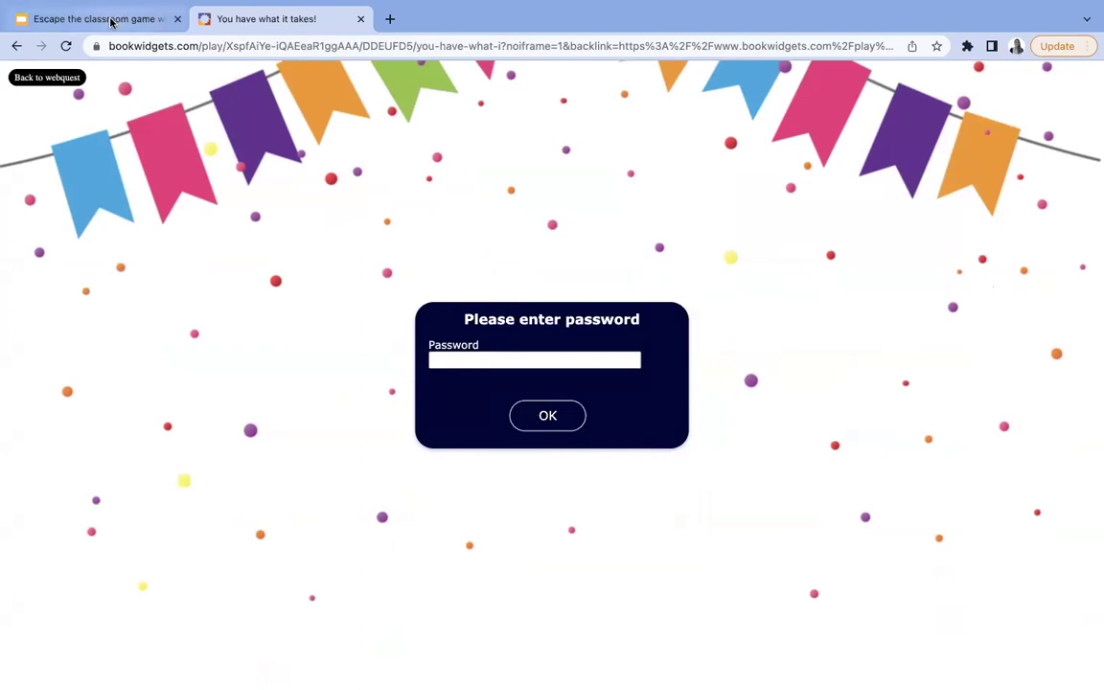
click(33, 77)
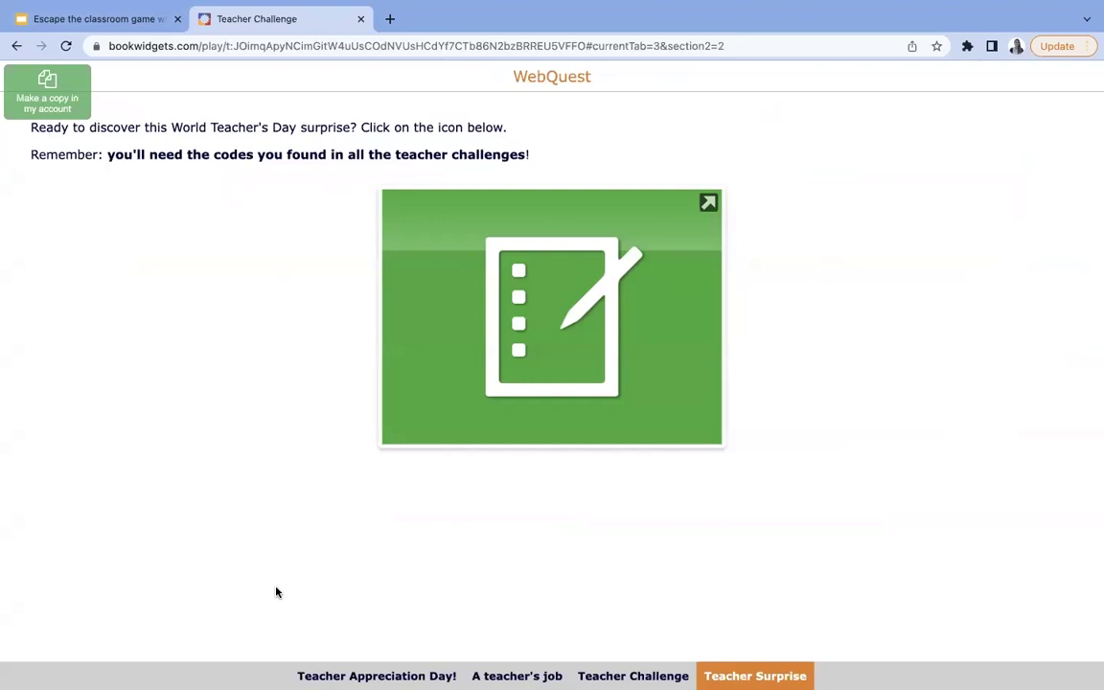
- From the Escape the classroom slide deck, follow the group link to the shared BookWidgets folder
click(123, 25)
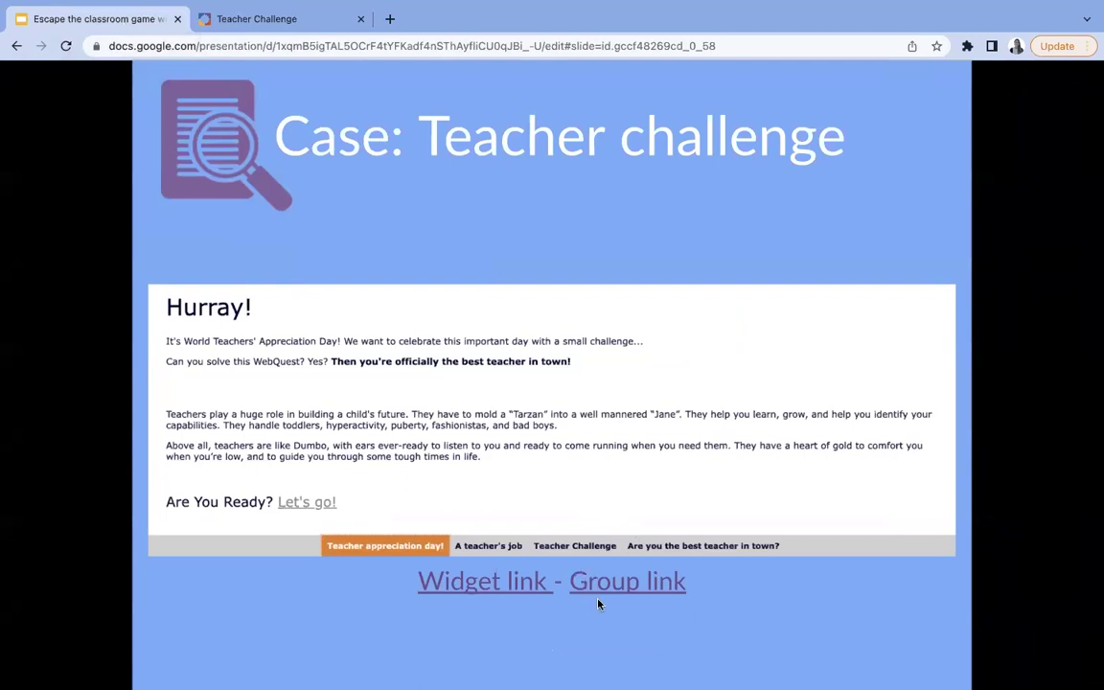
click(628, 599)
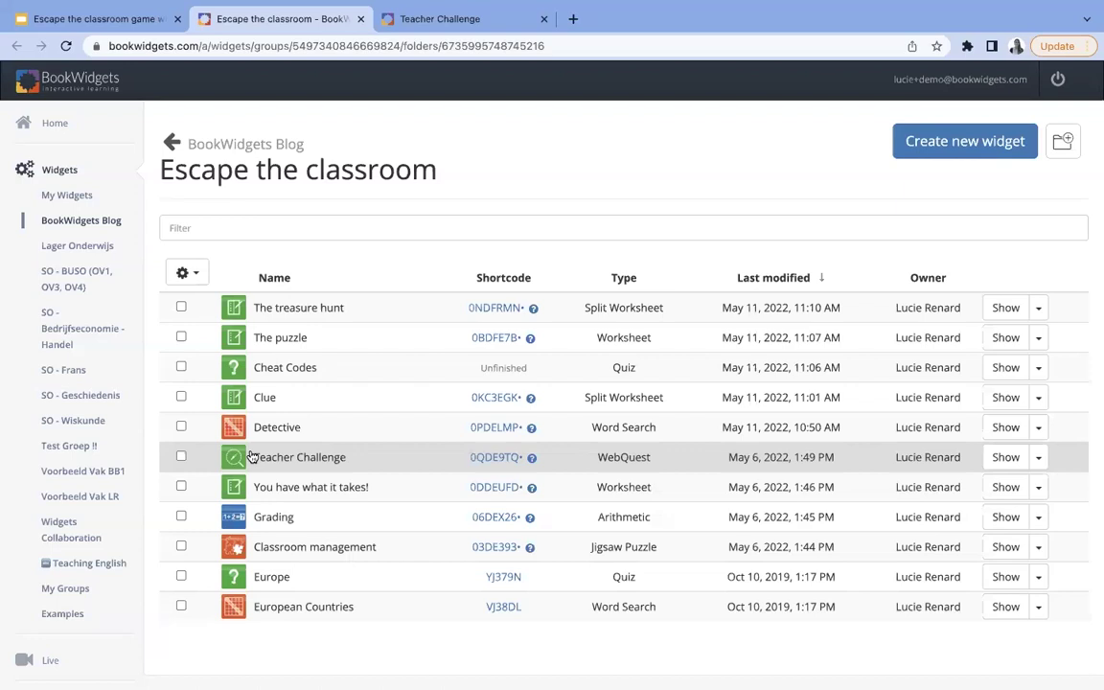
click(187, 273)
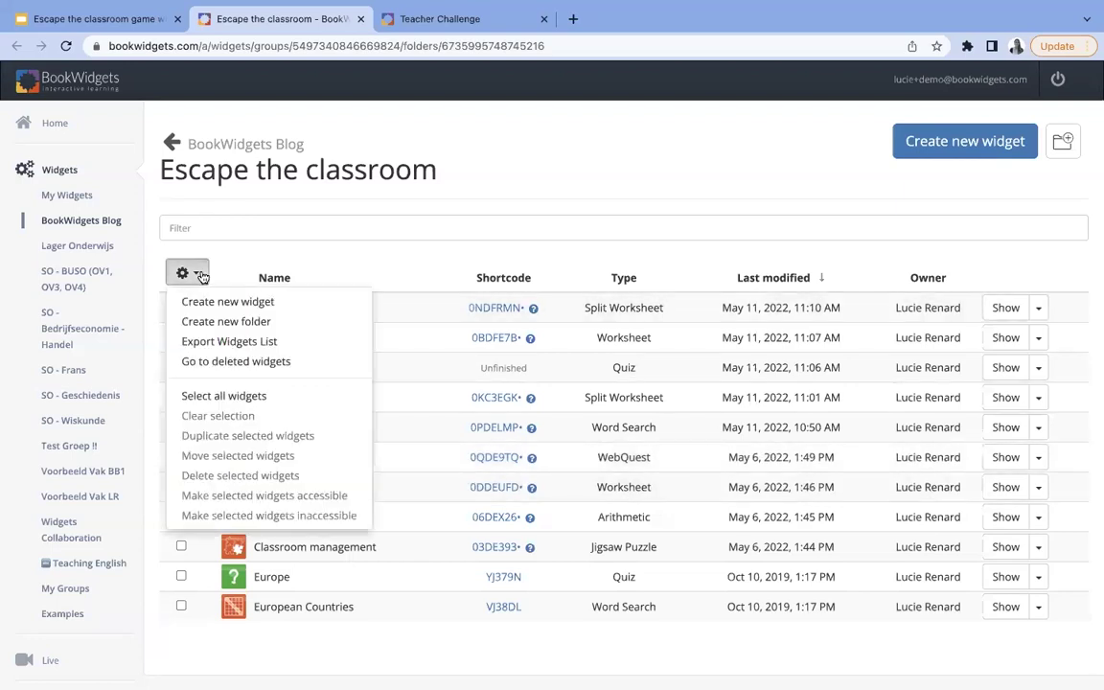
- Create a new folder named 'Escape room' inside Escape the classroom
click(213, 323)
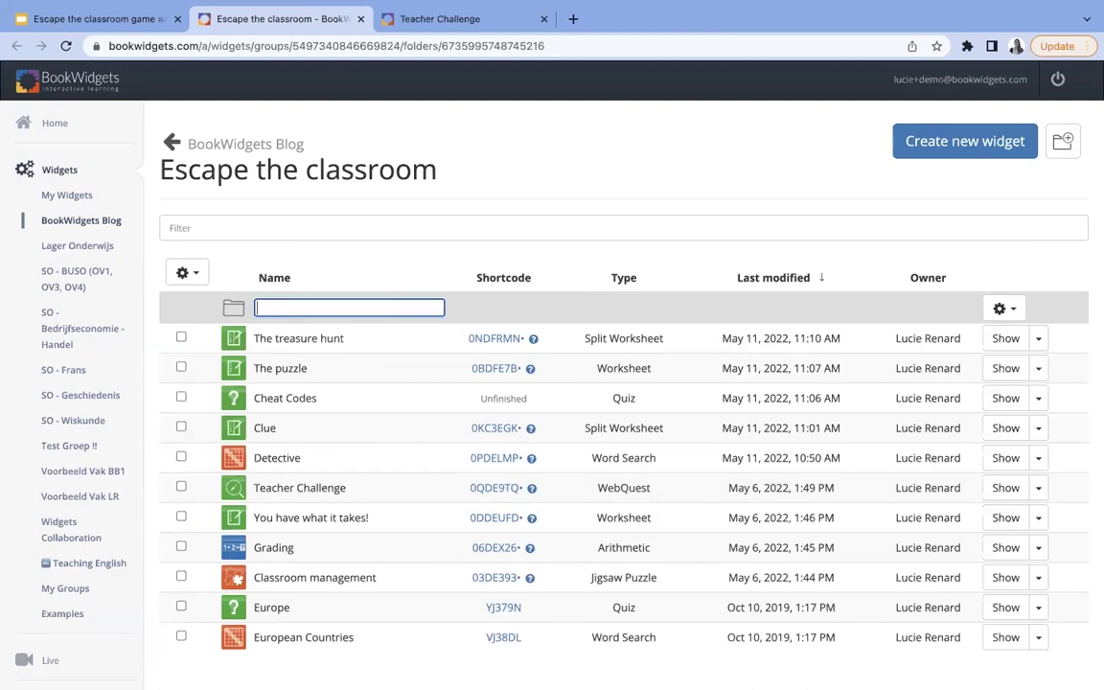
text(Escape room)
key(Return)
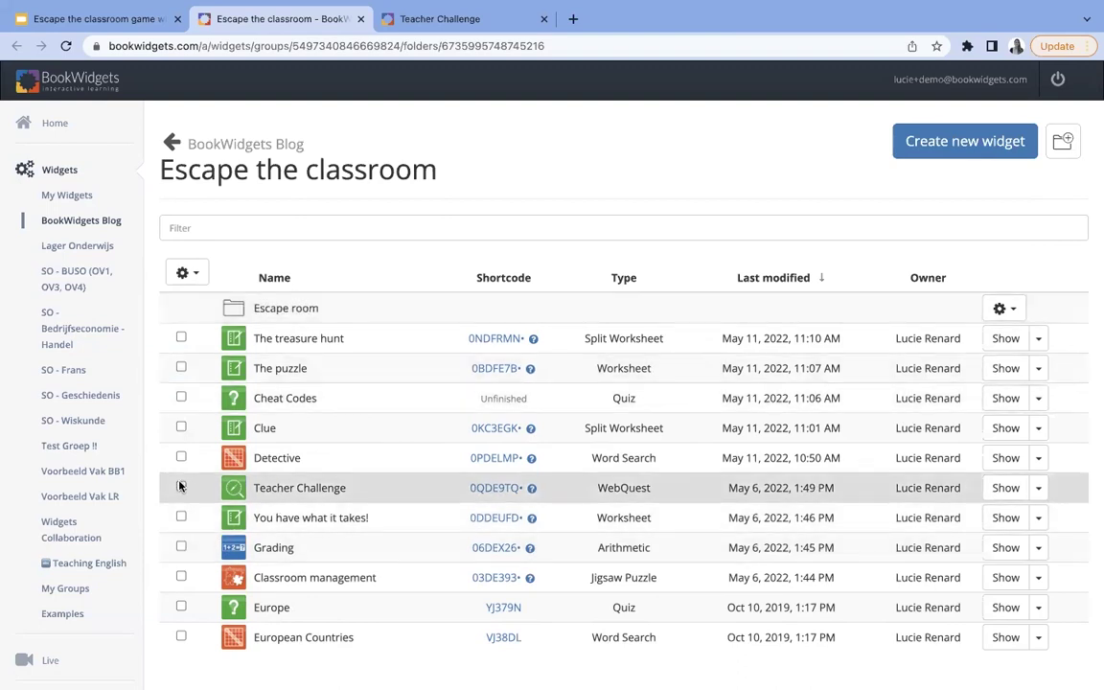
- Move Teacher Challenge, Grading, Classroom management and You have what it takes! into Escape room, then open it
click(181, 487)
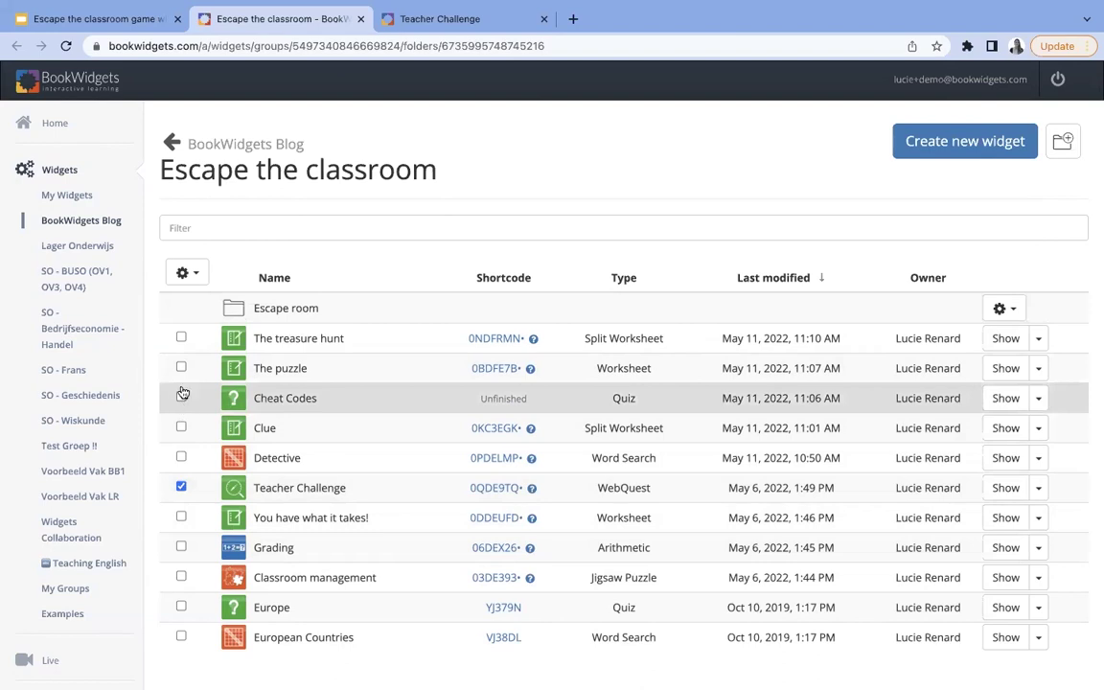
click(180, 547)
click(180, 577)
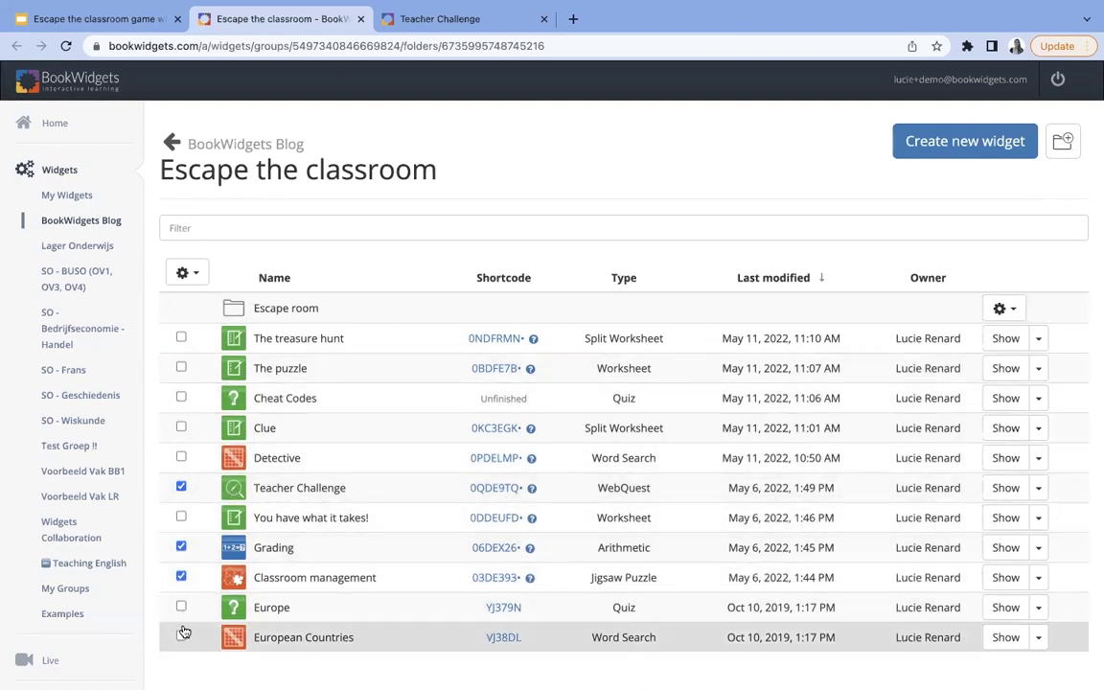
click(181, 518)
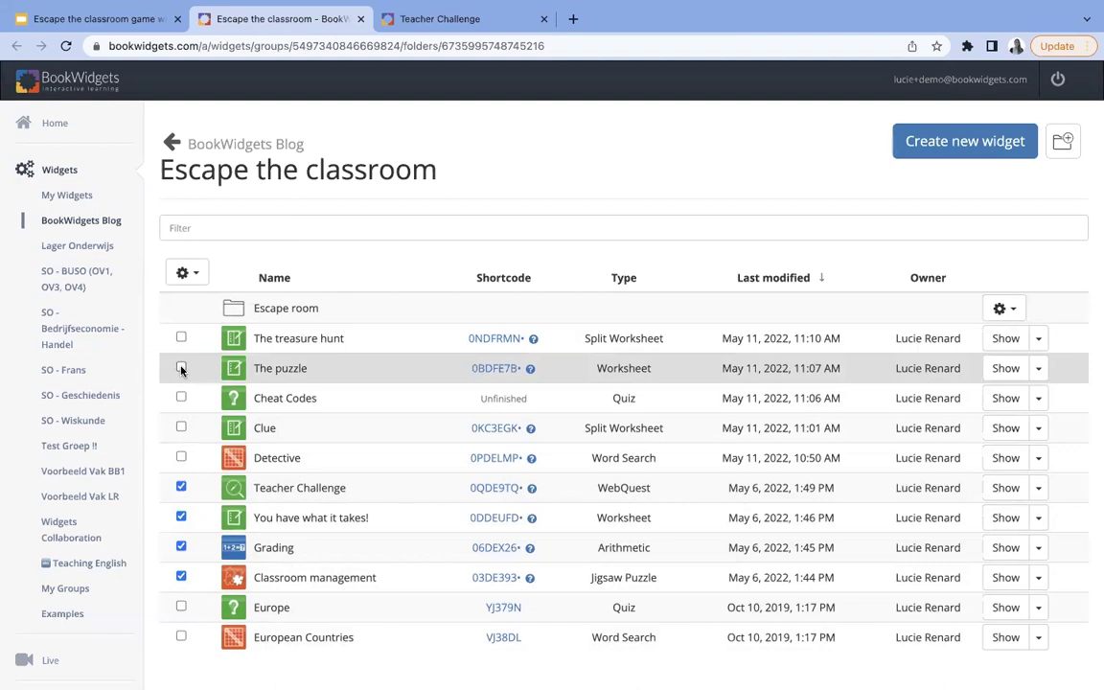
click(181, 637)
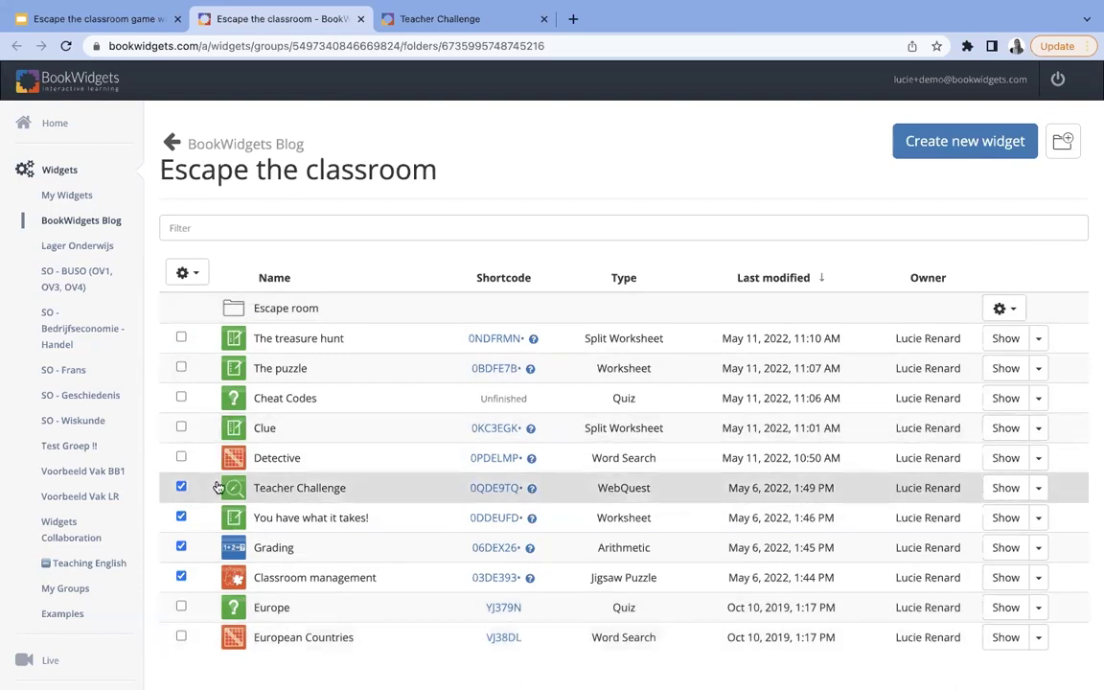
click(196, 274)
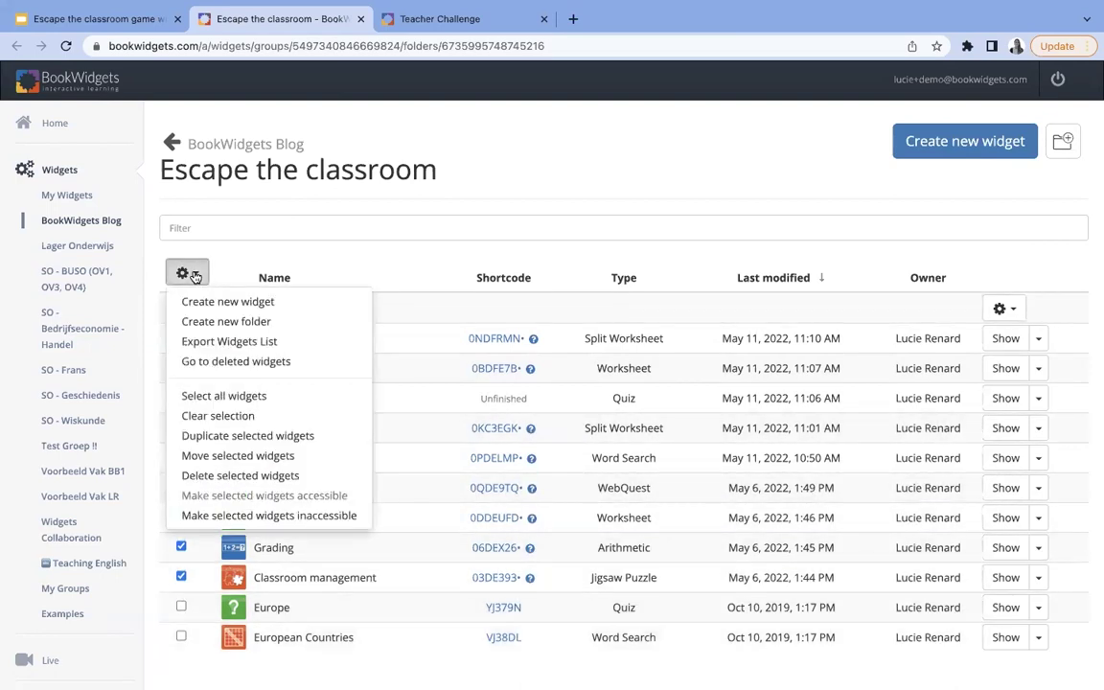
click(238, 456)
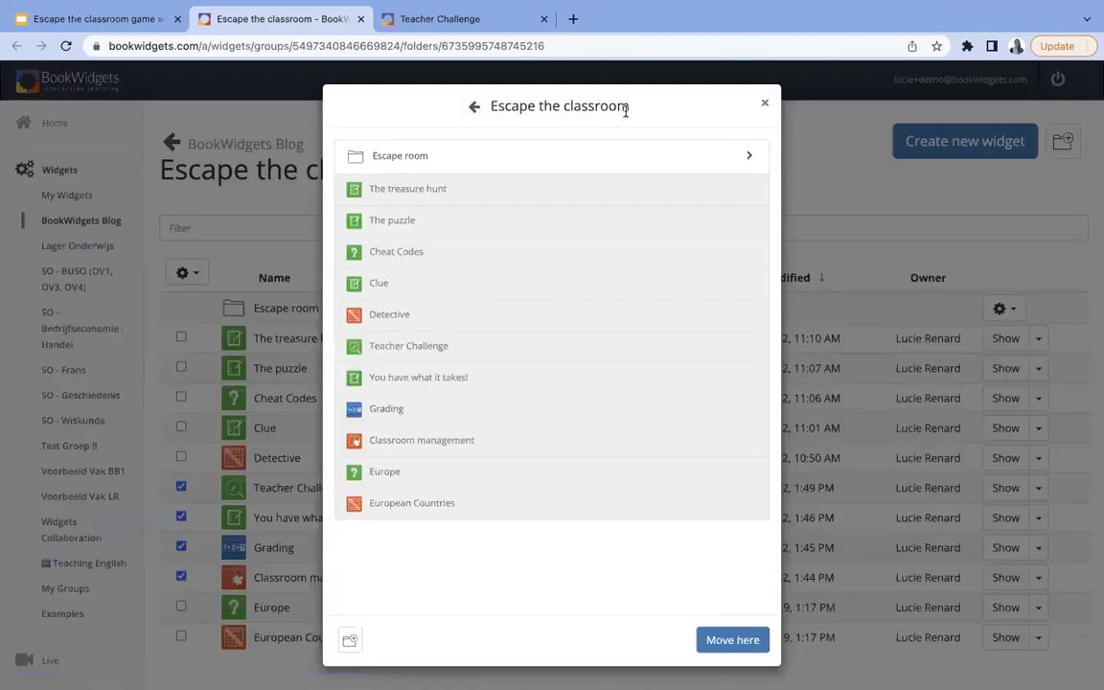
click(749, 155)
click(722, 640)
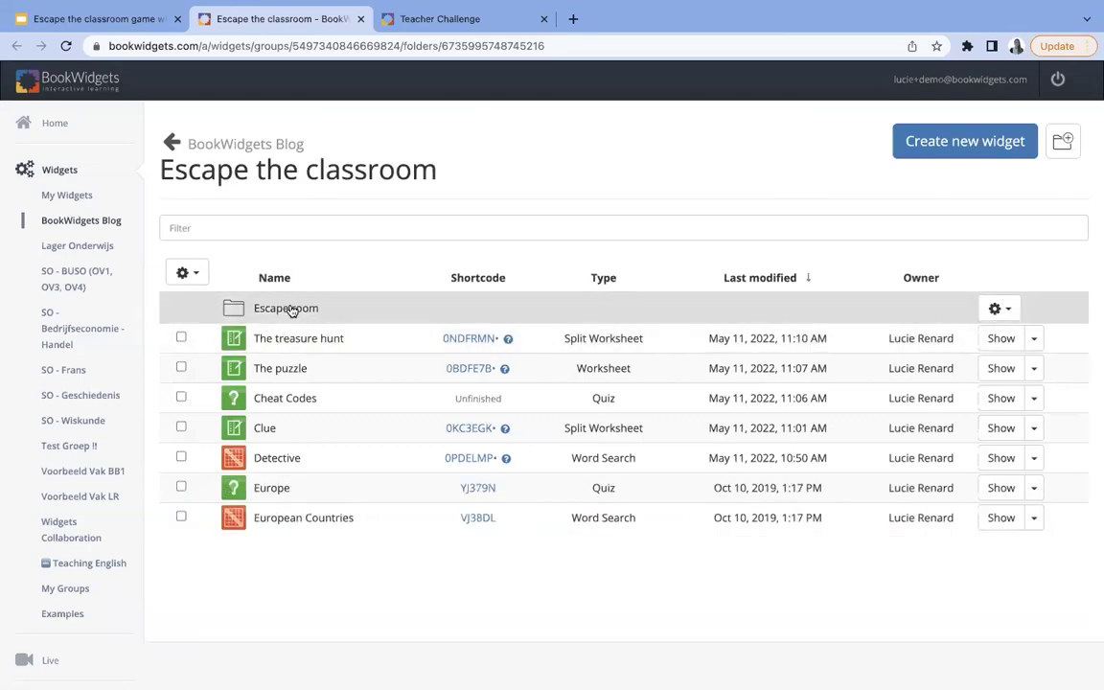
click(290, 308)
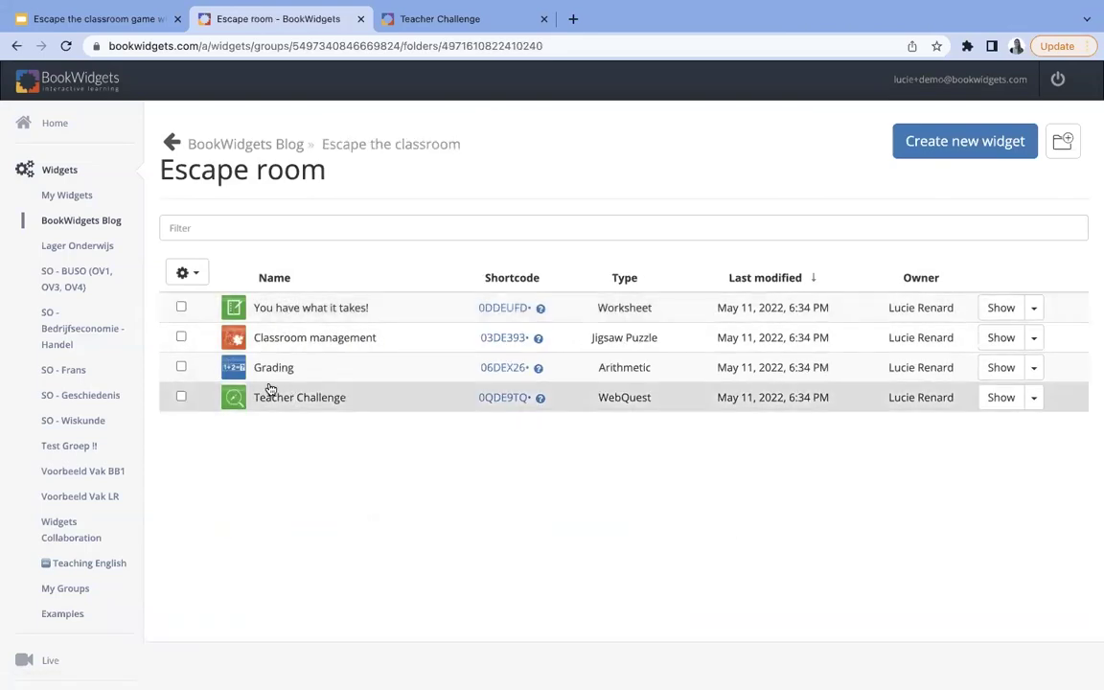
- Open the Teacher Challenge WebQuest in the editor and preview it as students see it
click(957, 143)
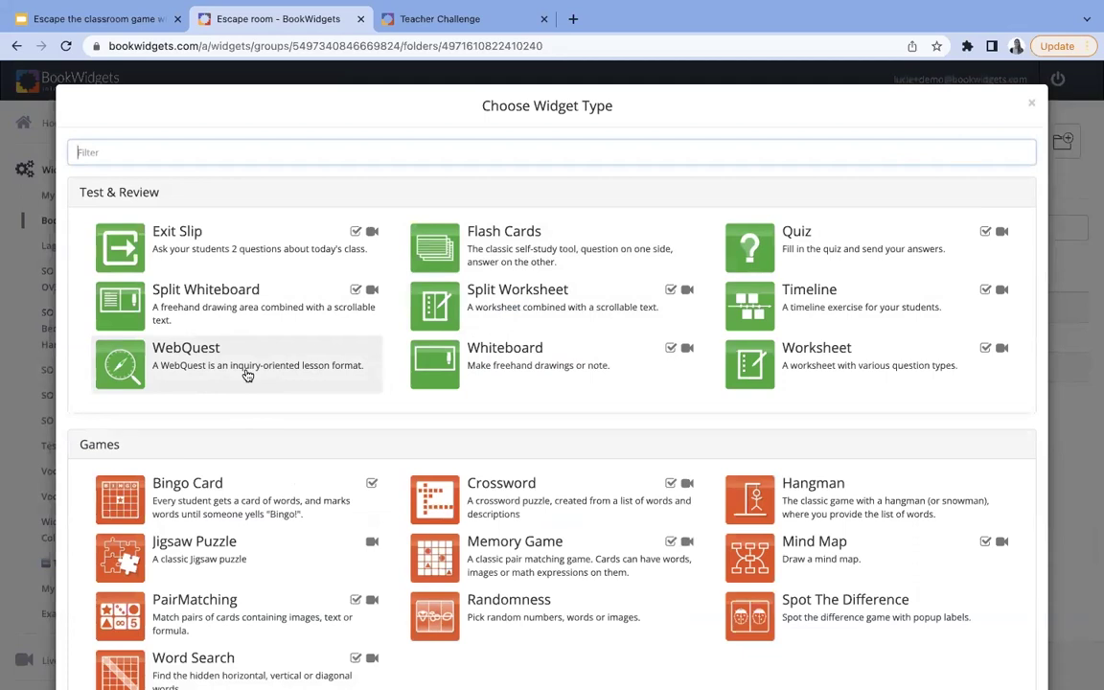
click(1032, 103)
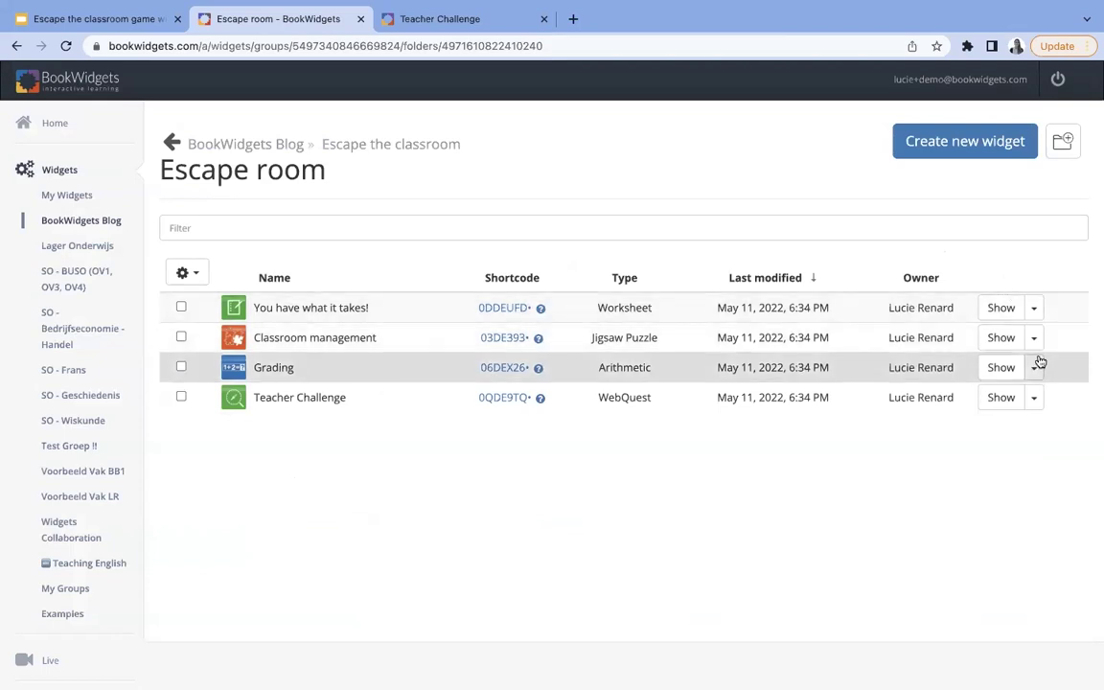
click(1035, 397)
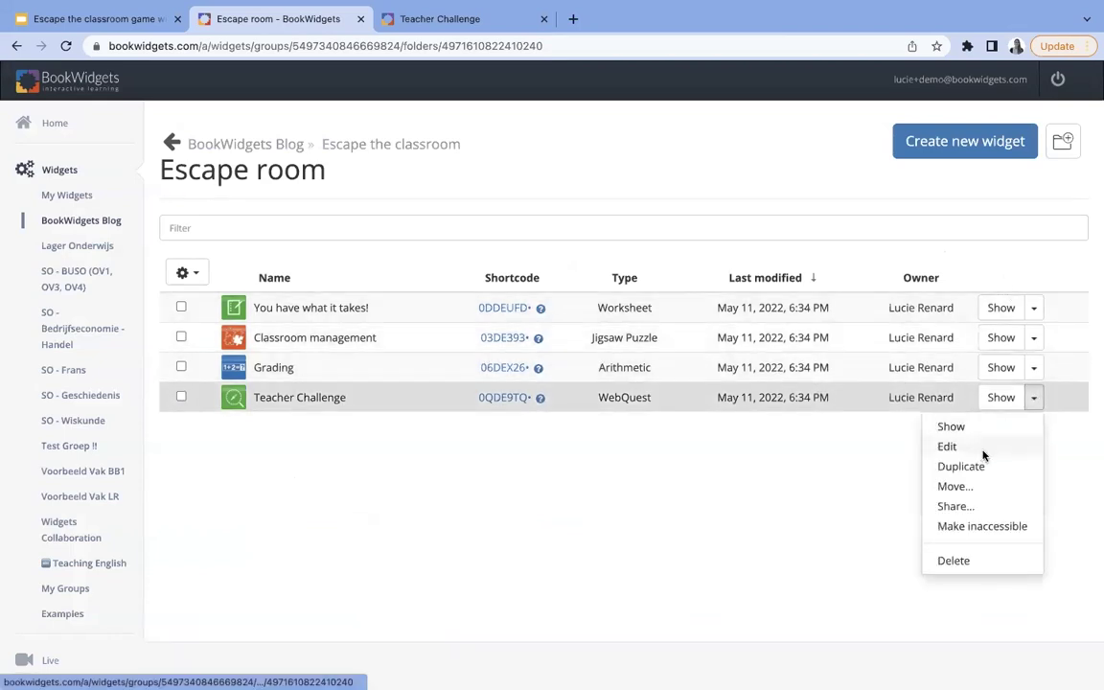
click(984, 450)
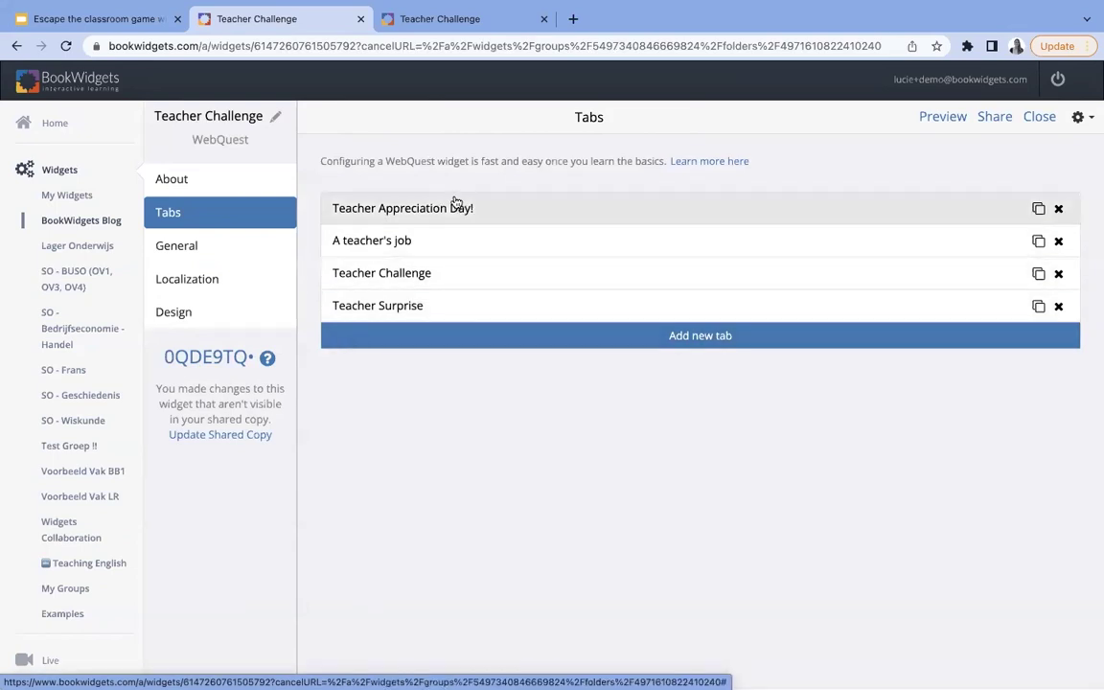
click(419, 210)
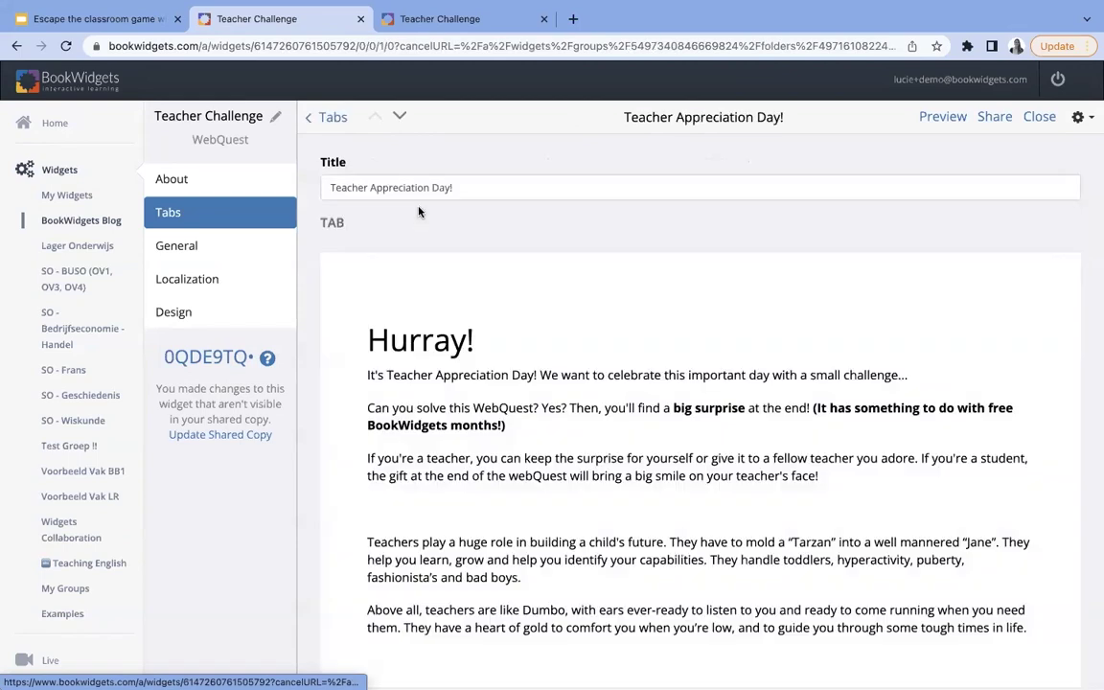
click(329, 121)
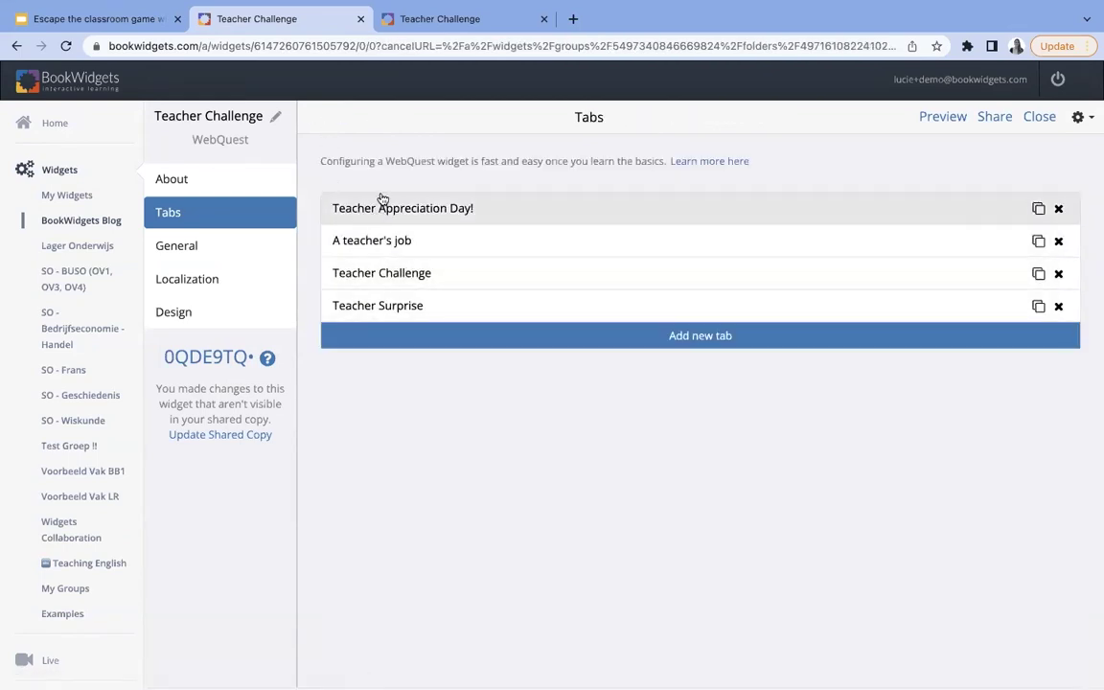
click(948, 116)
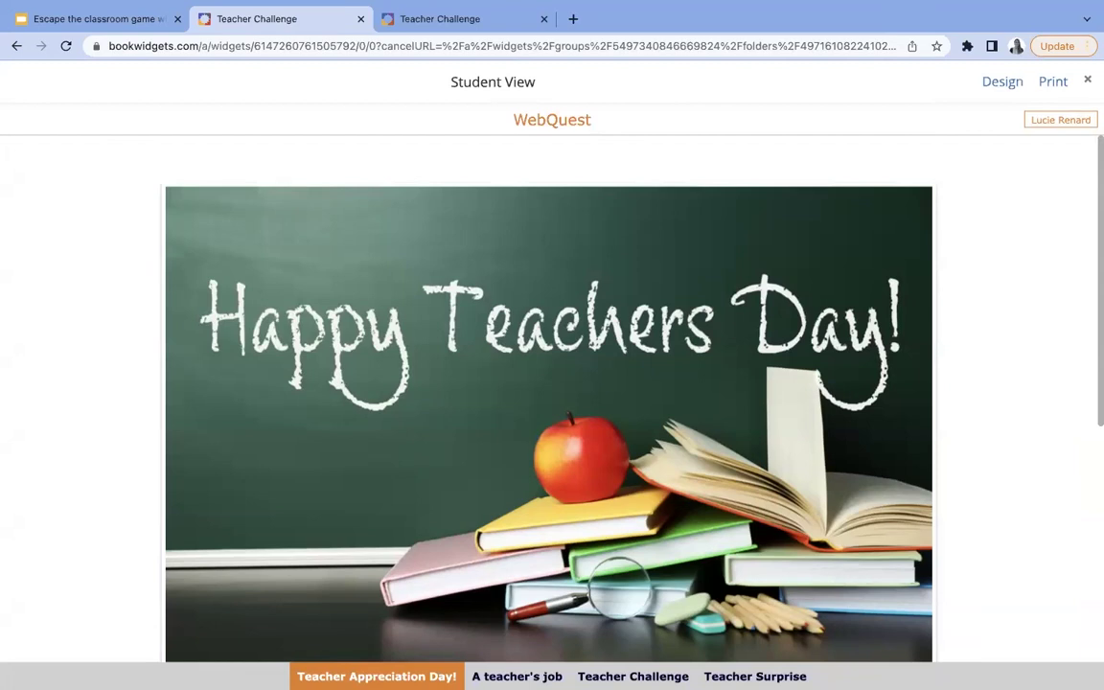
- Close the student preview and open the Teacher Appreciation Day! tab for editing
click(984, 75)
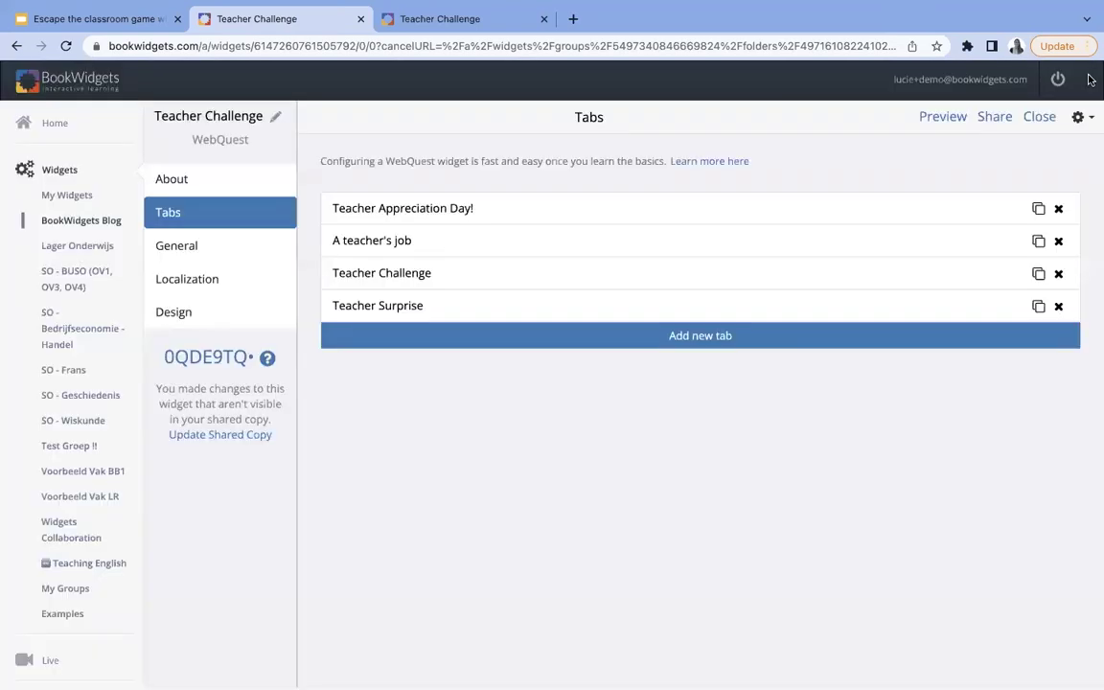
click(491, 208)
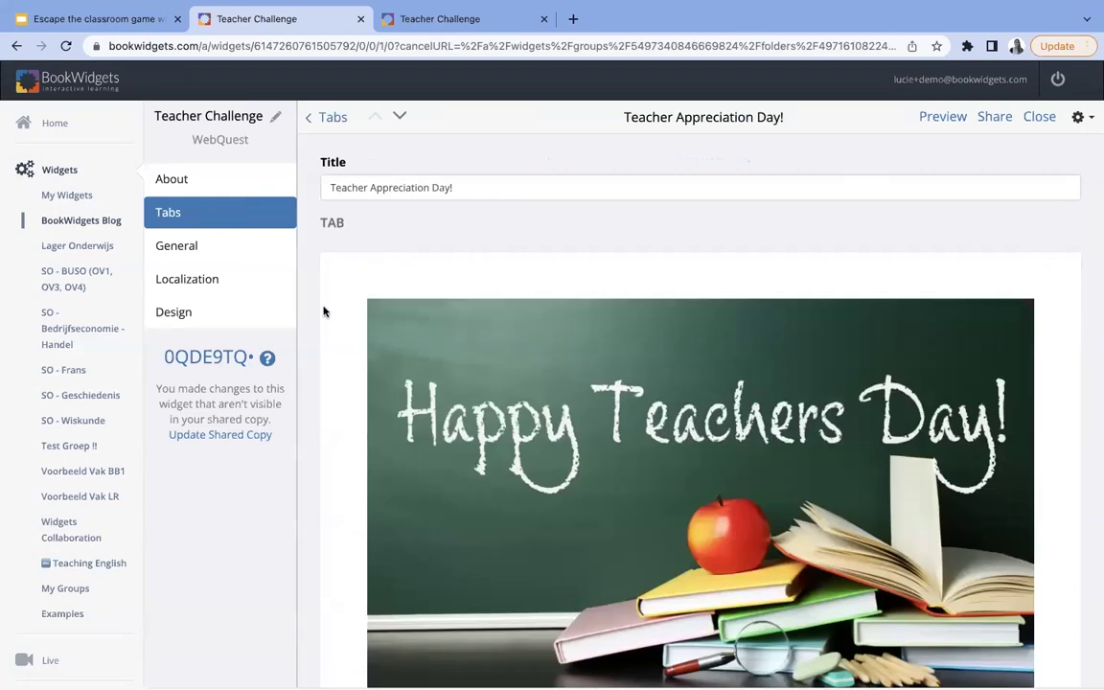
scroll(456, 422, down, 5)
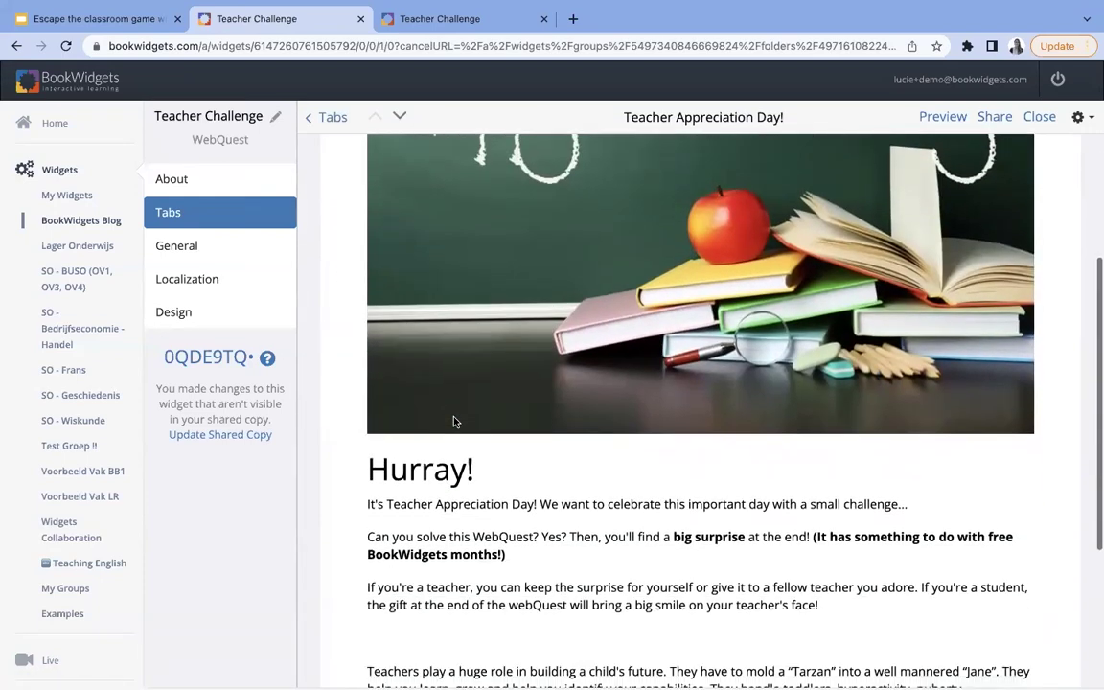
scroll(456, 422, down, 3)
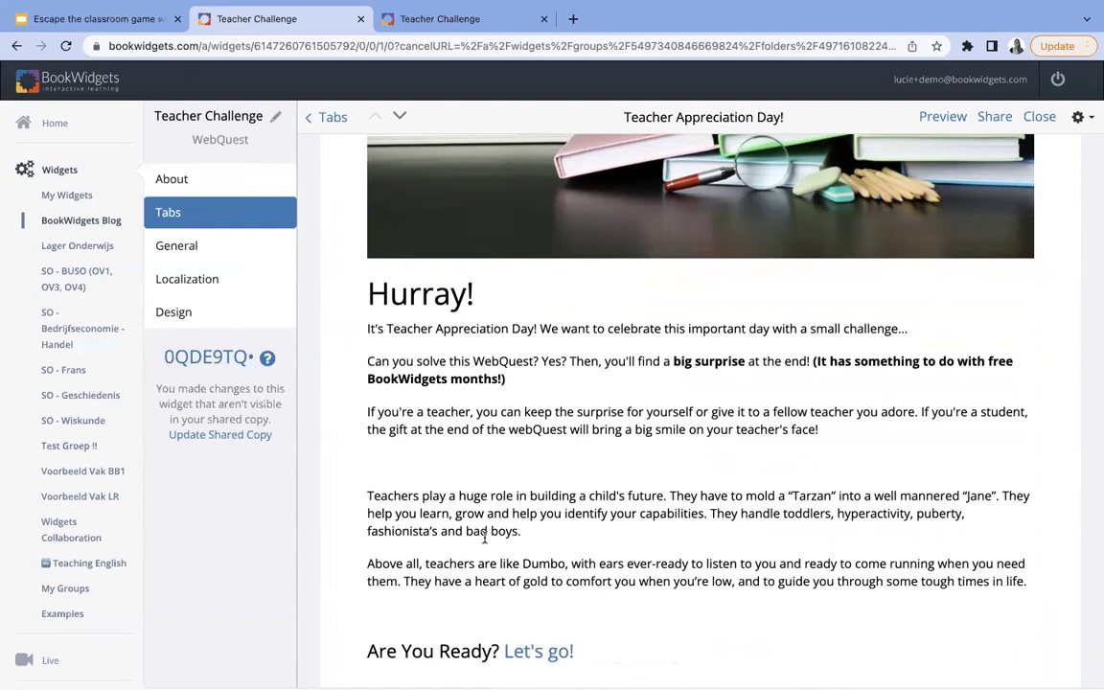
scroll(484, 539, down, 3)
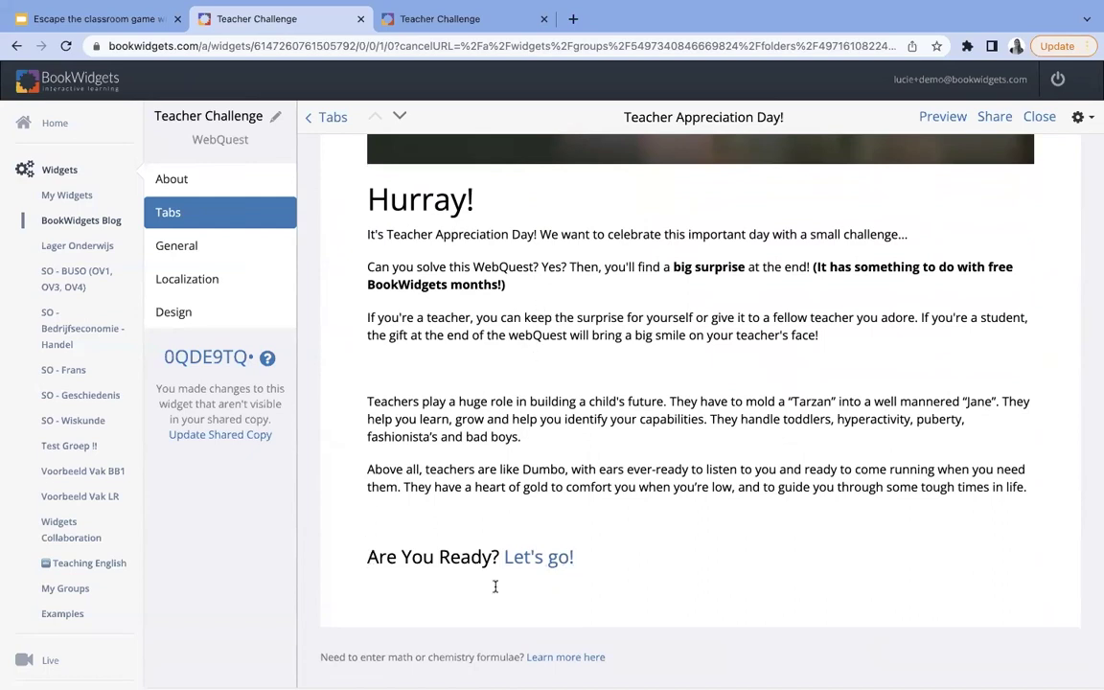
scroll(543, 460, up, 1)
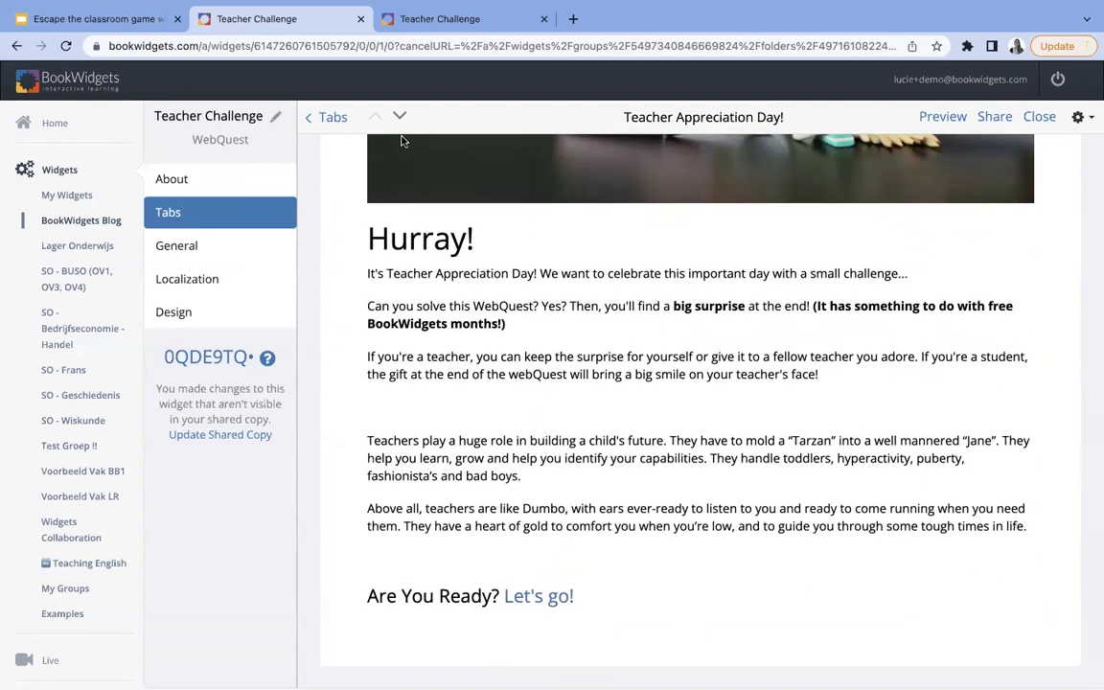
click(330, 117)
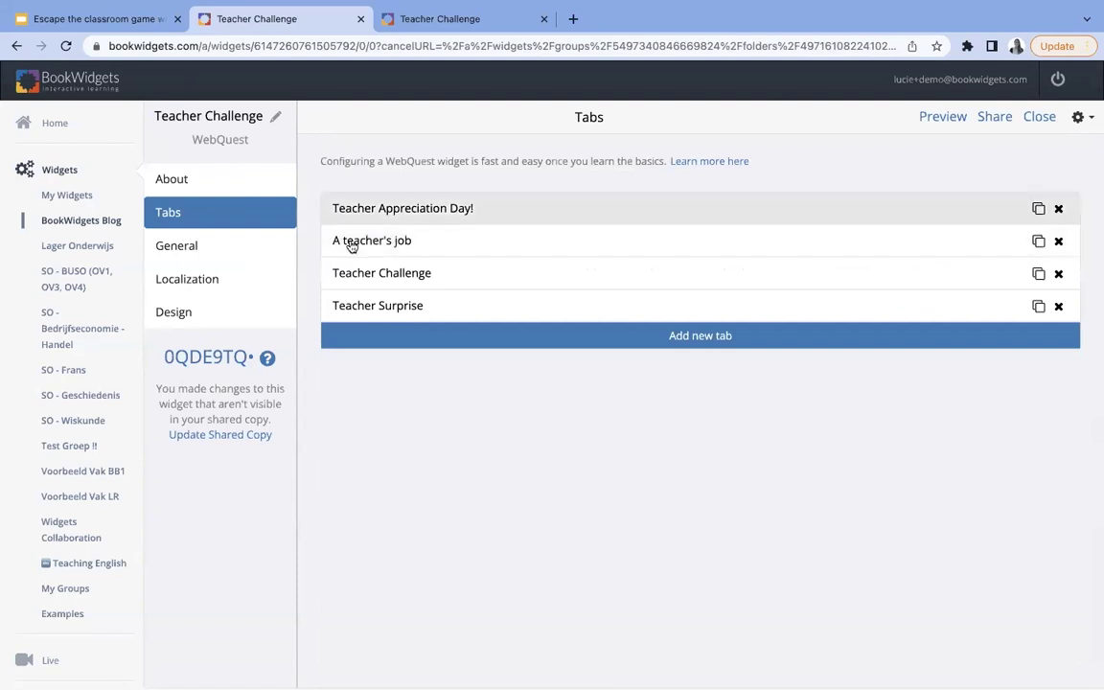
- Check the A teacher's job tab, then open the Teacher Challenge tab for editing
click(390, 242)
drag(408, 189, 332, 190)
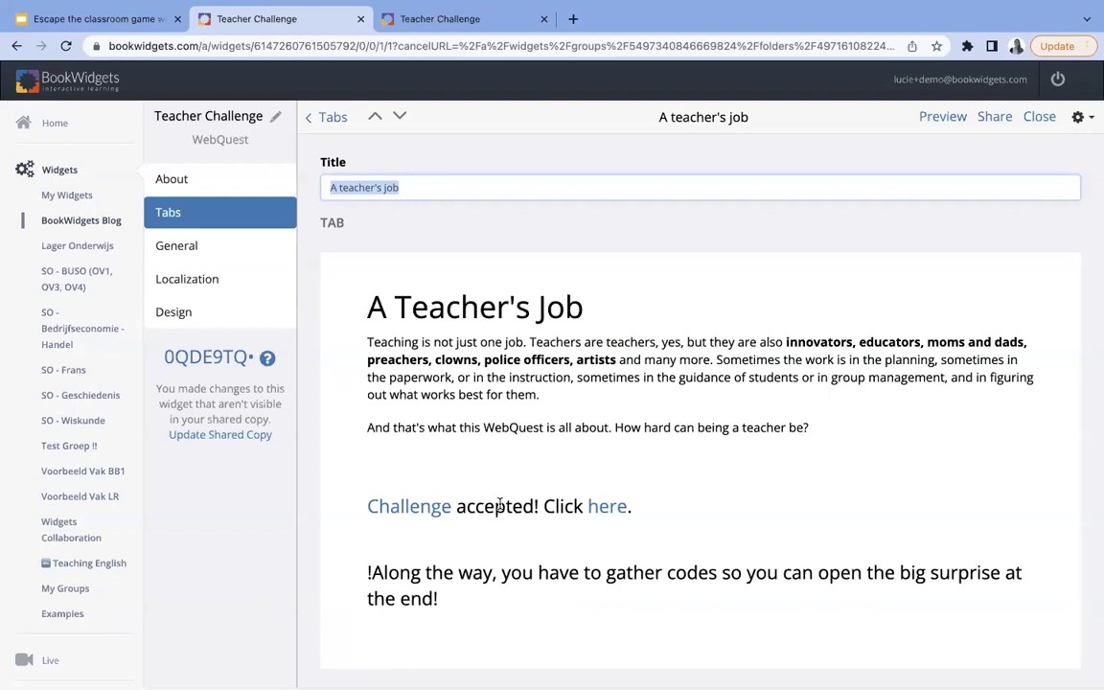
click(307, 117)
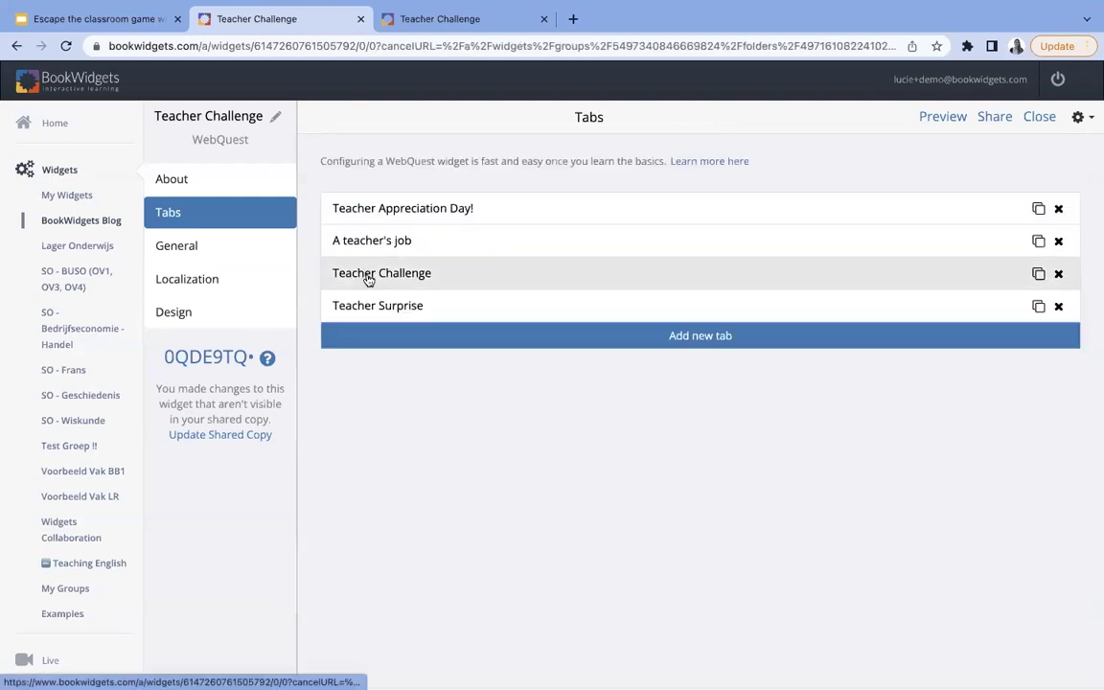
click(368, 277)
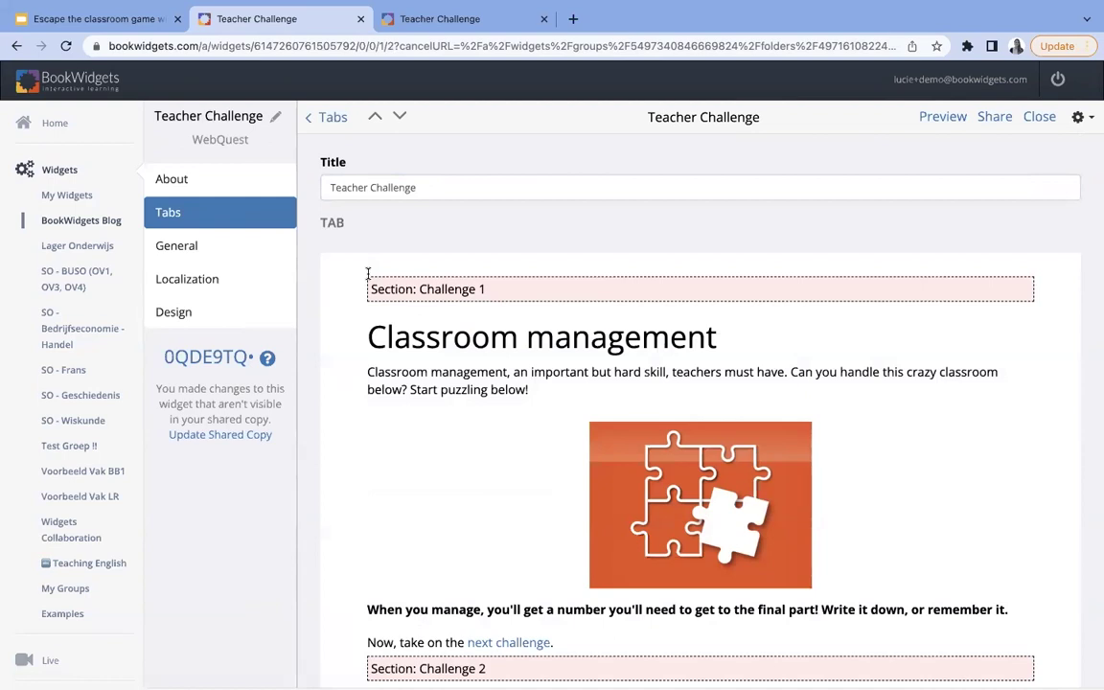
- Preview Challenges 2, 3 and 1 in Student View, then close the preview
click(944, 119)
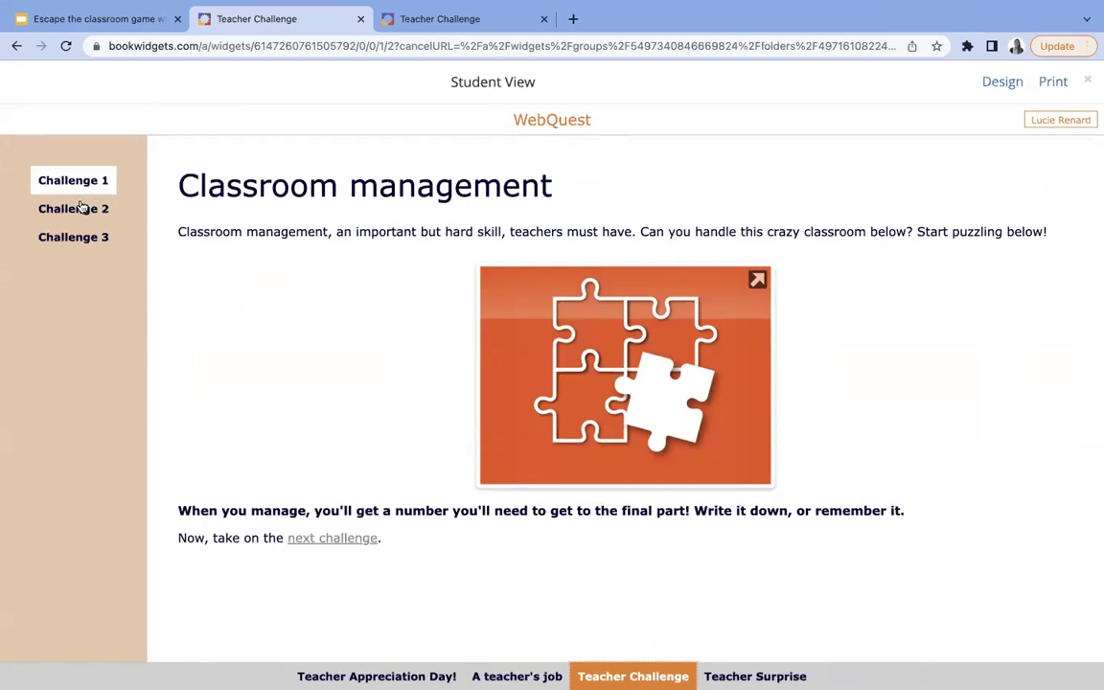
click(83, 211)
click(84, 236)
click(89, 181)
click(1090, 83)
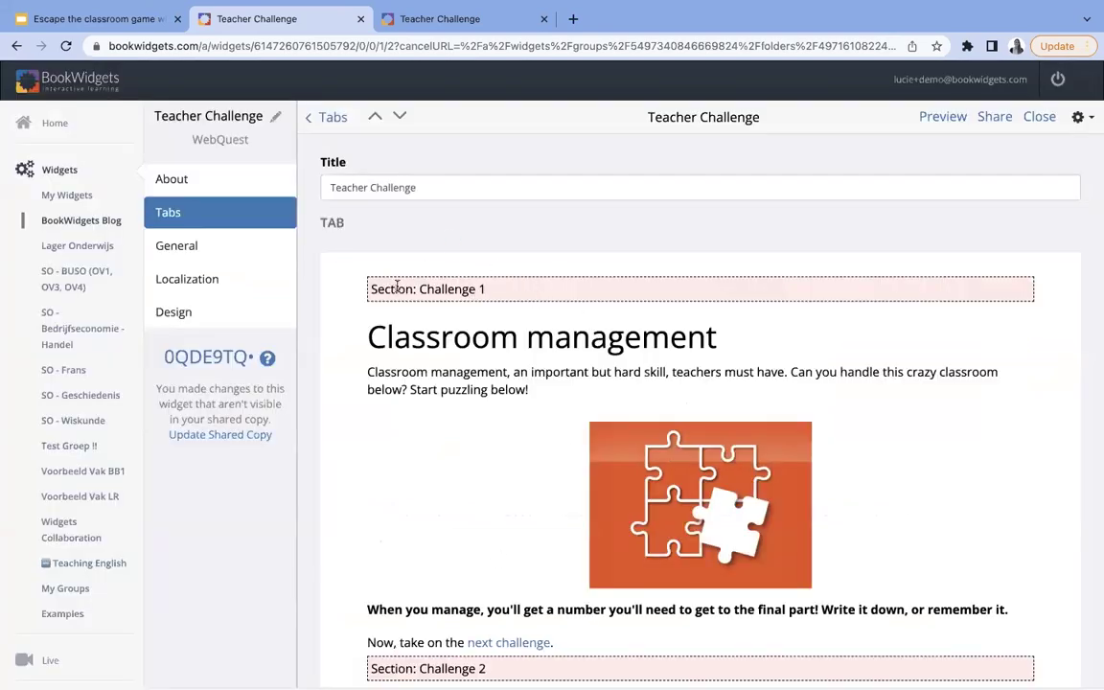
- Scroll through the Teacher Challenge tab and place the cursor after 'Start puzzling below!'
scroll(516, 423, down, 5)
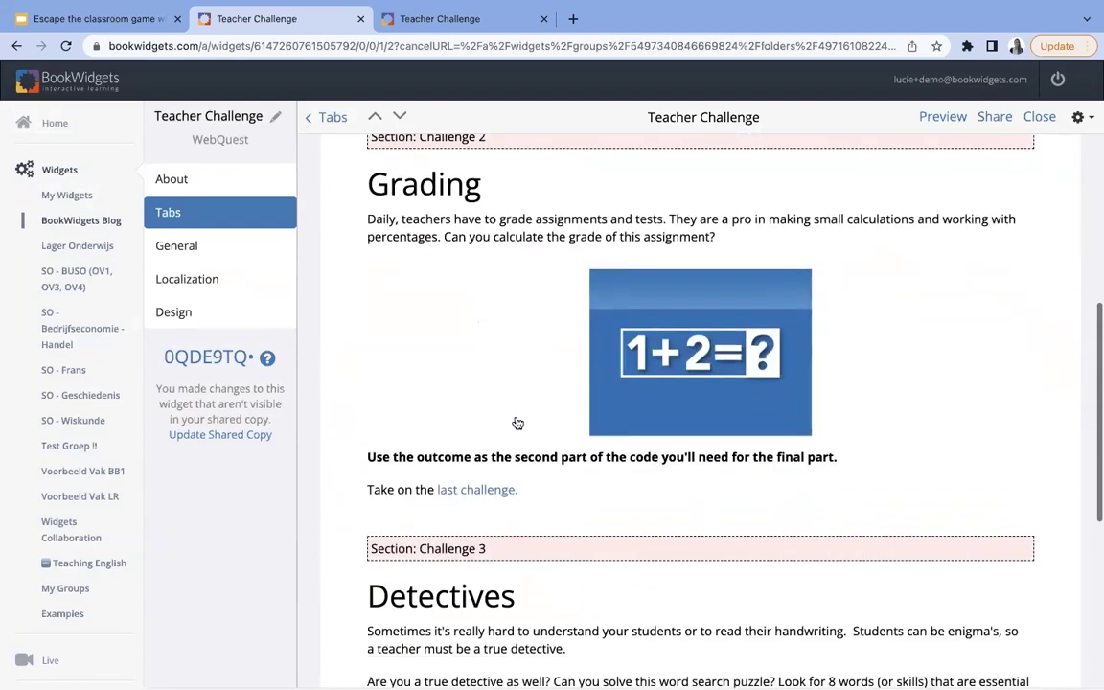
scroll(518, 423, up, 3)
drag(509, 351, 359, 359)
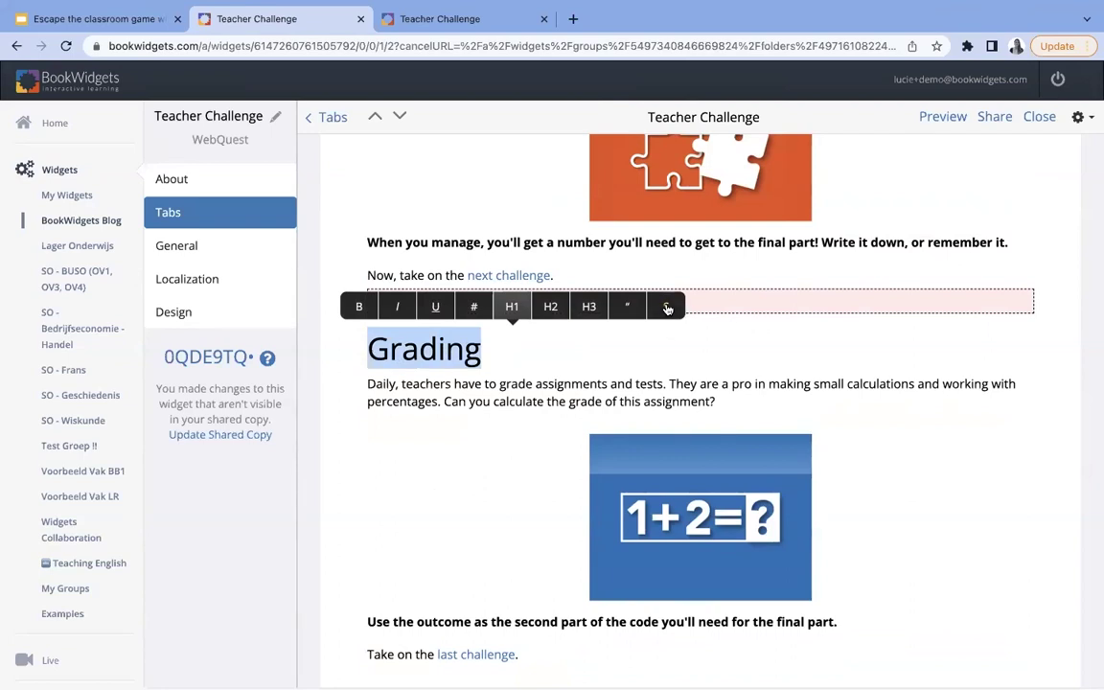
click(668, 308)
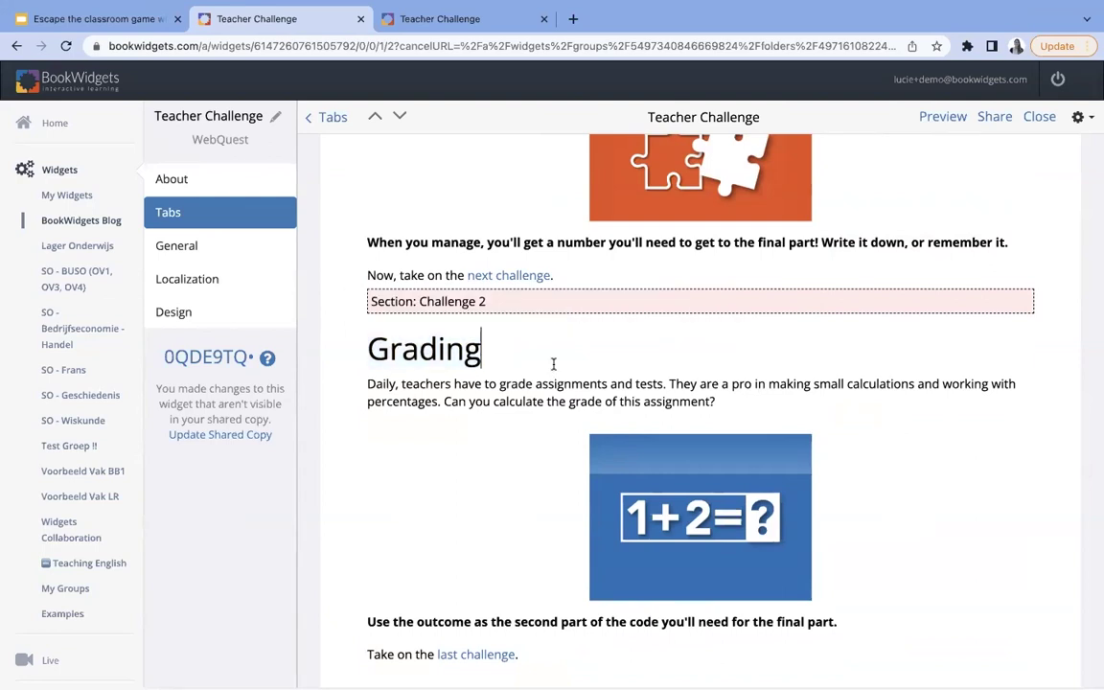
scroll(553, 364, up, 4)
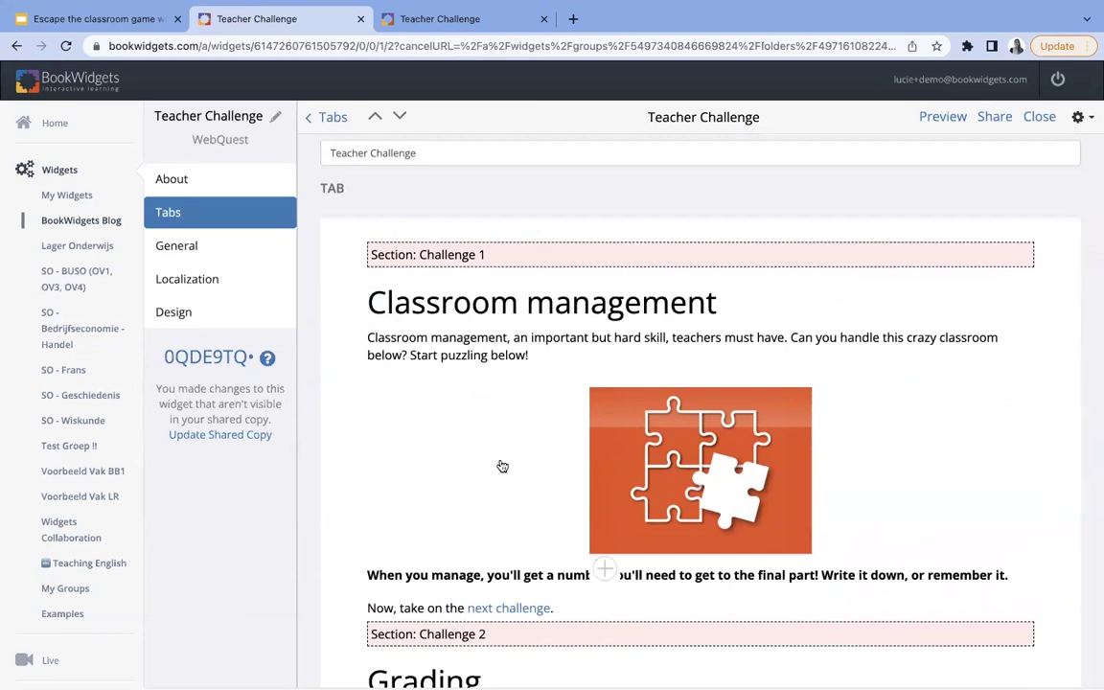
click(545, 356)
- Insert an empty line above the Challenge 1 puzzle image, browse My Widgets without embedding, then select the image
key(Return)
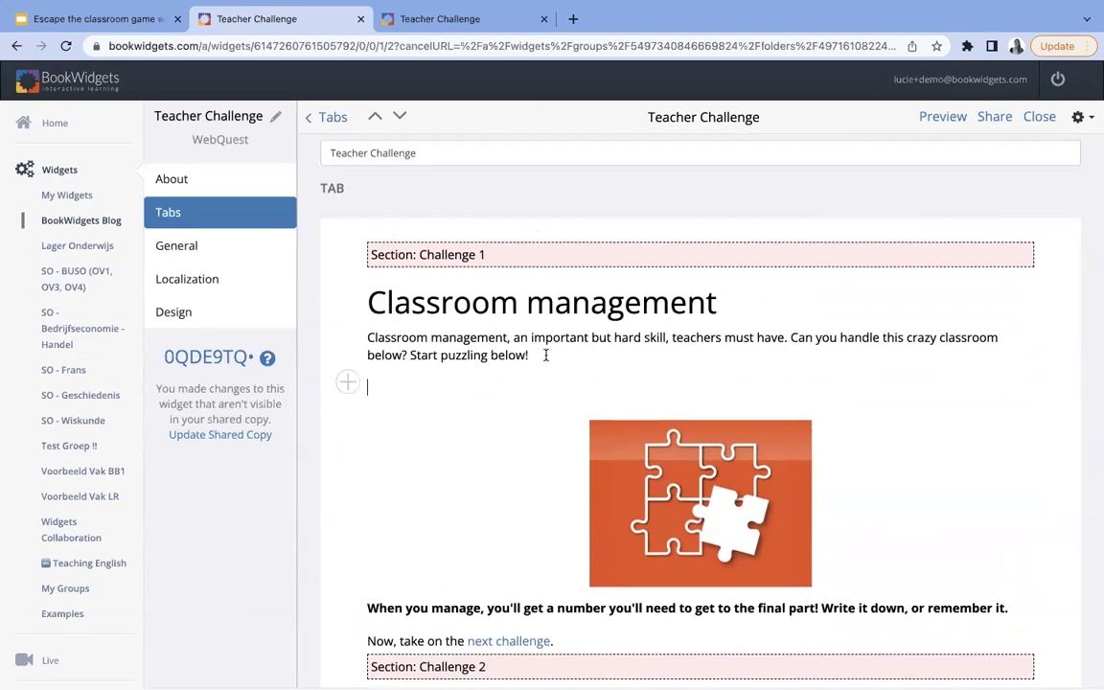
click(350, 385)
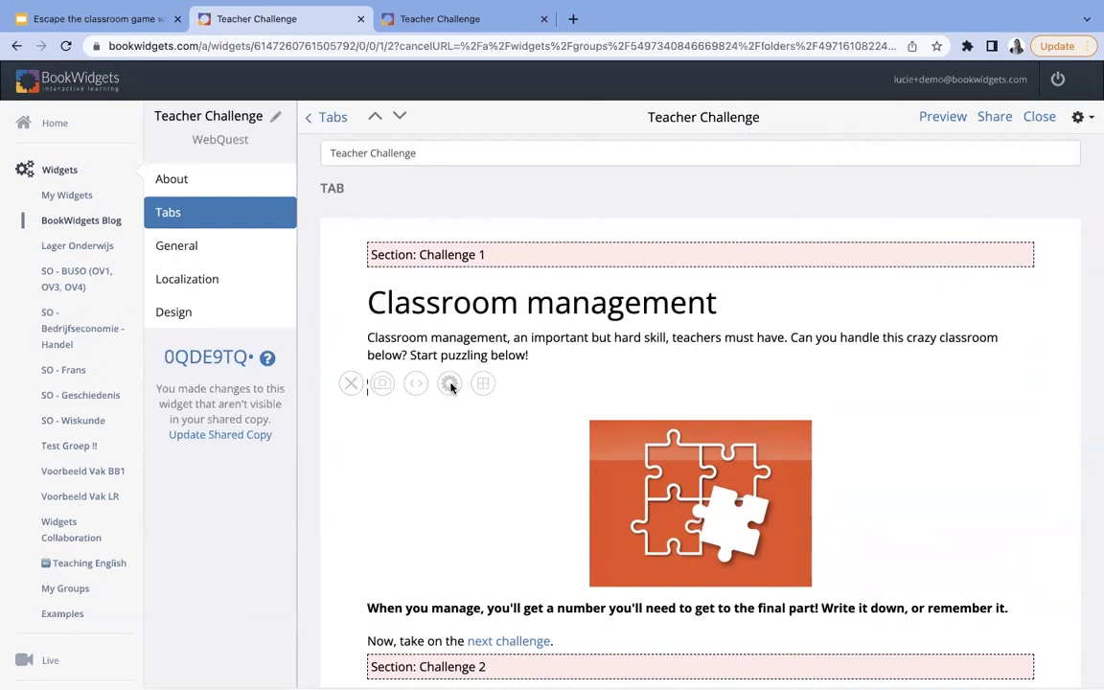
click(451, 387)
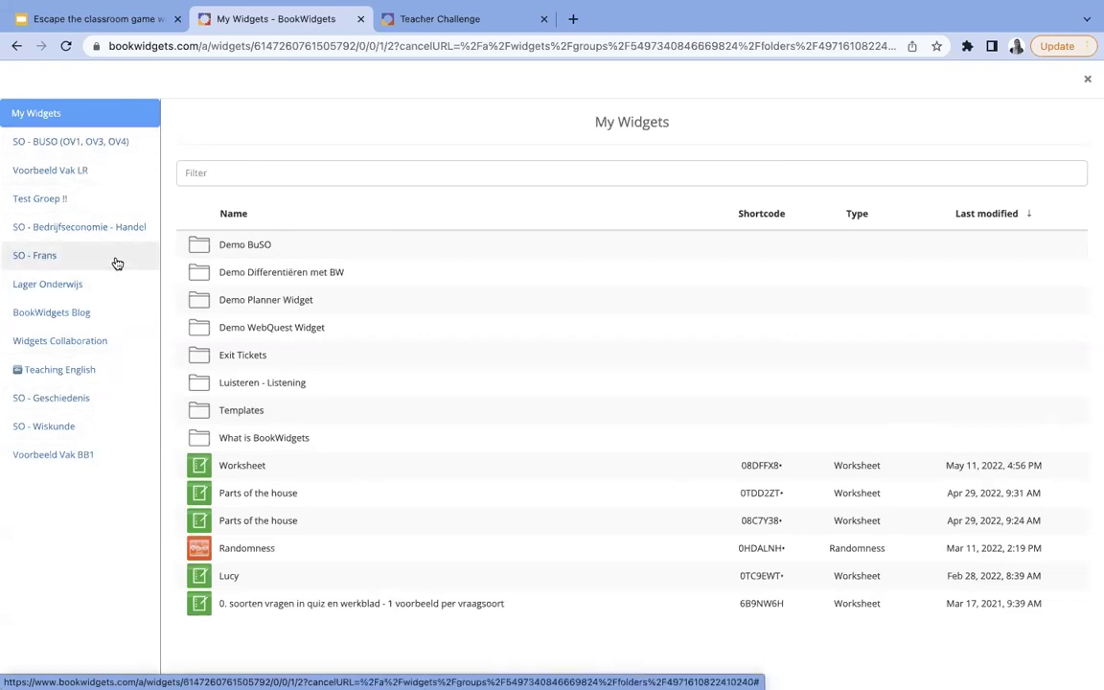
click(1089, 84)
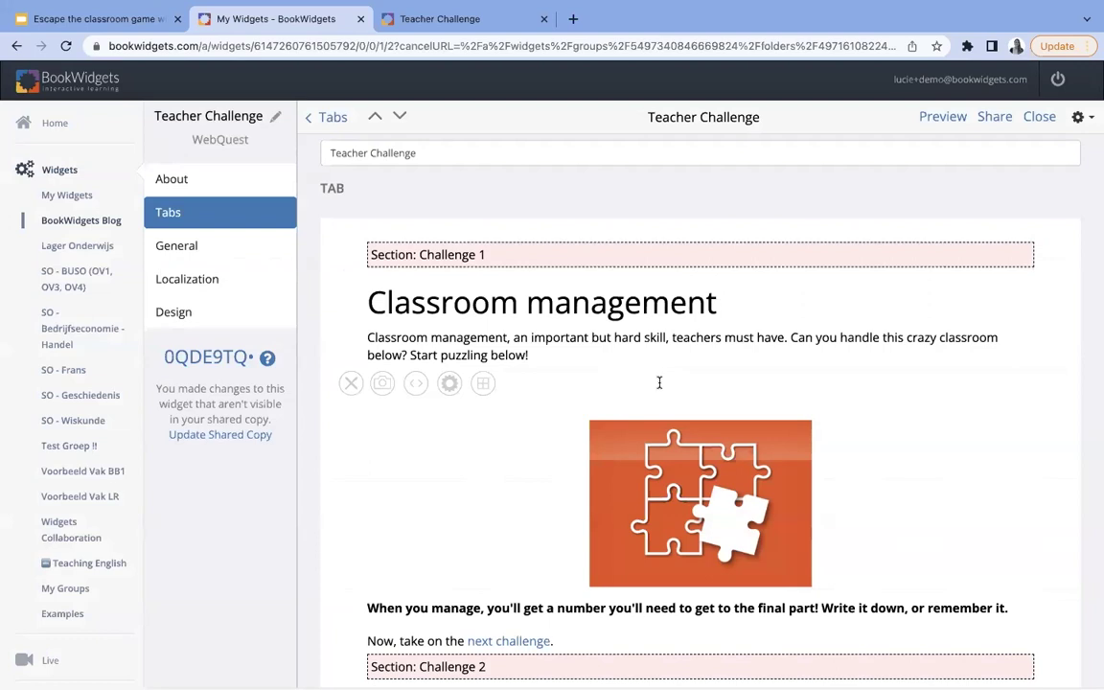
click(658, 496)
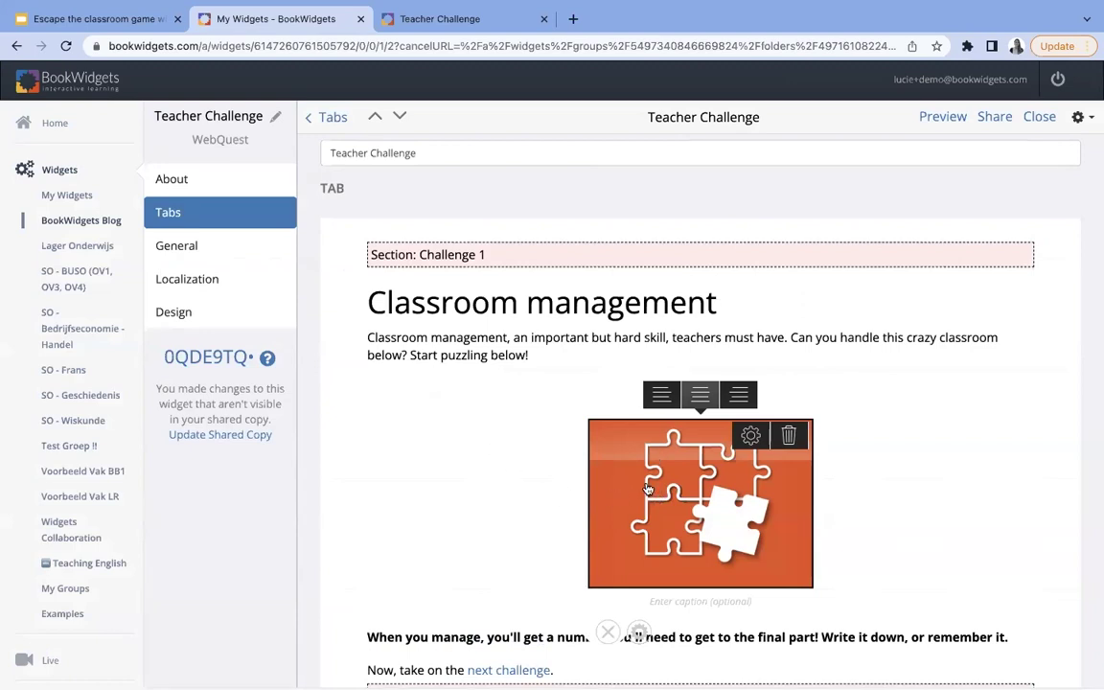
- Open the Classroom management jigsaw puzzle's settings, with 5×4 pieces and reward word "Well done! Code: 1"
click(751, 438)
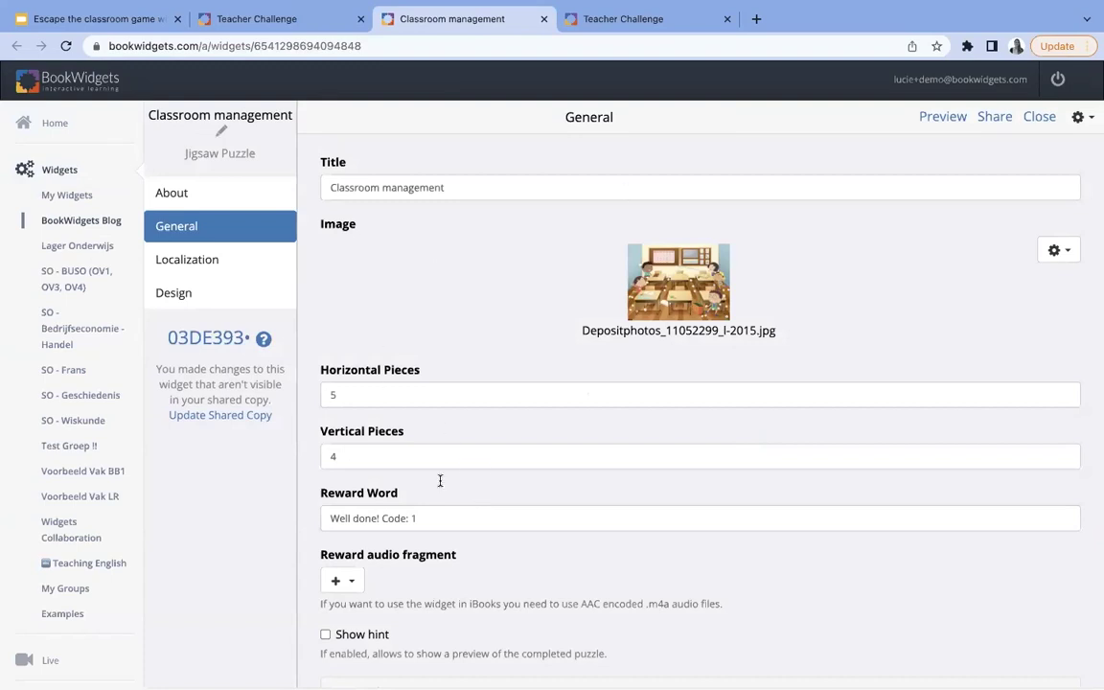
- Highlight the reward word "Well done! Code: 1", then return to the Teacher Challenge WebQuest editor
drag(425, 519, 316, 520)
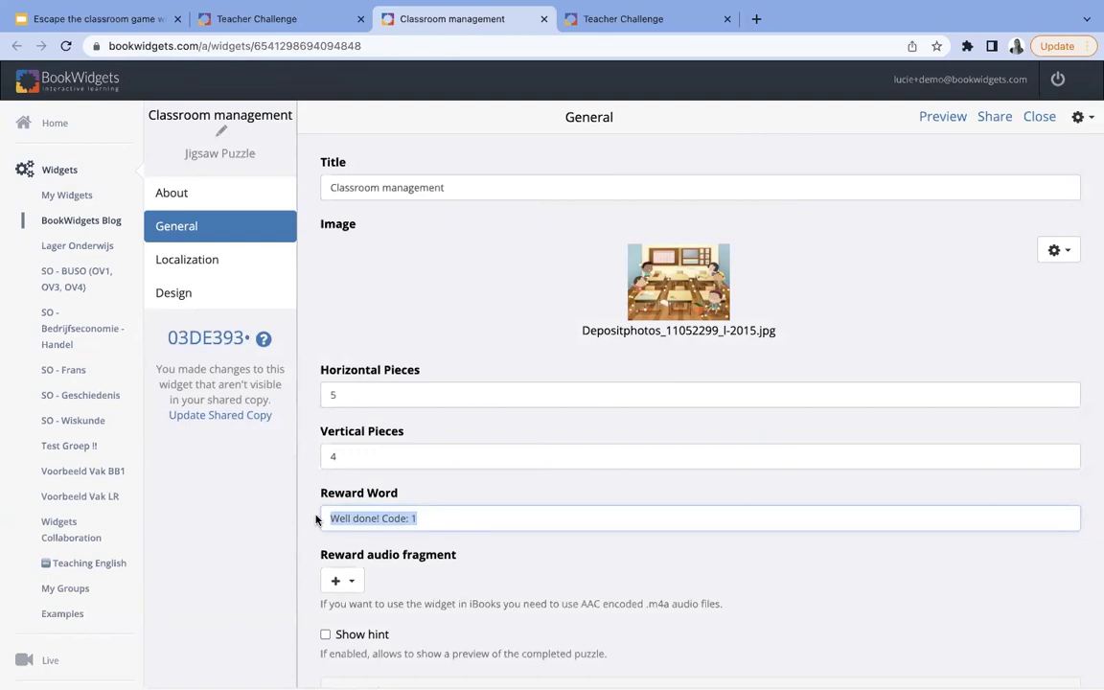
click(445, 518)
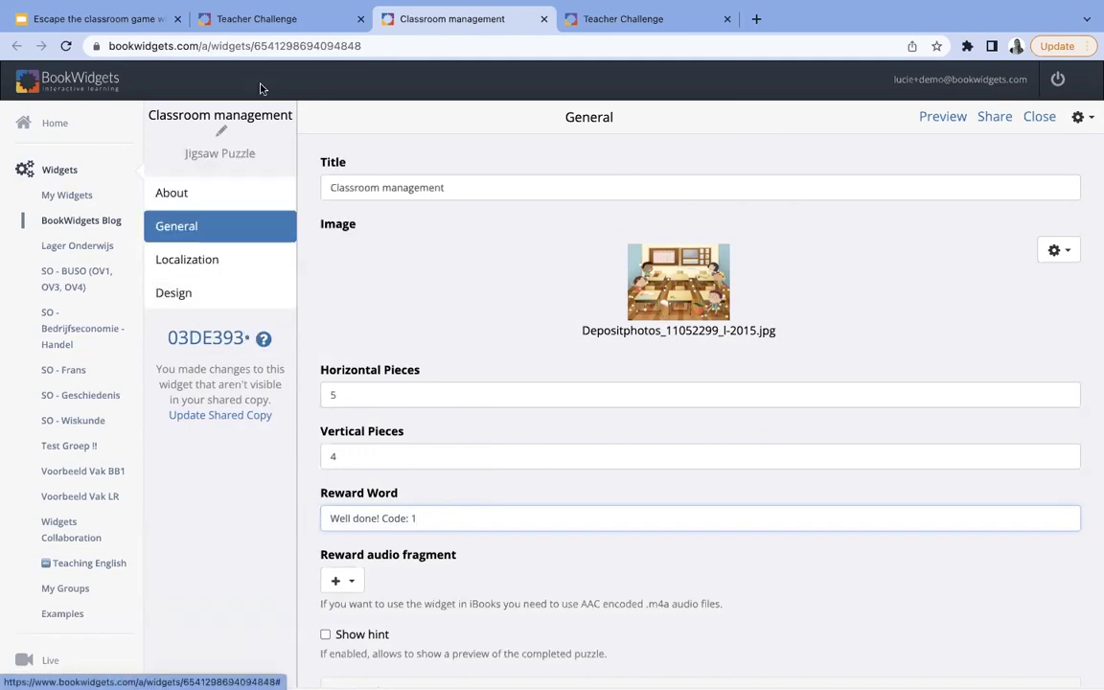
click(253, 21)
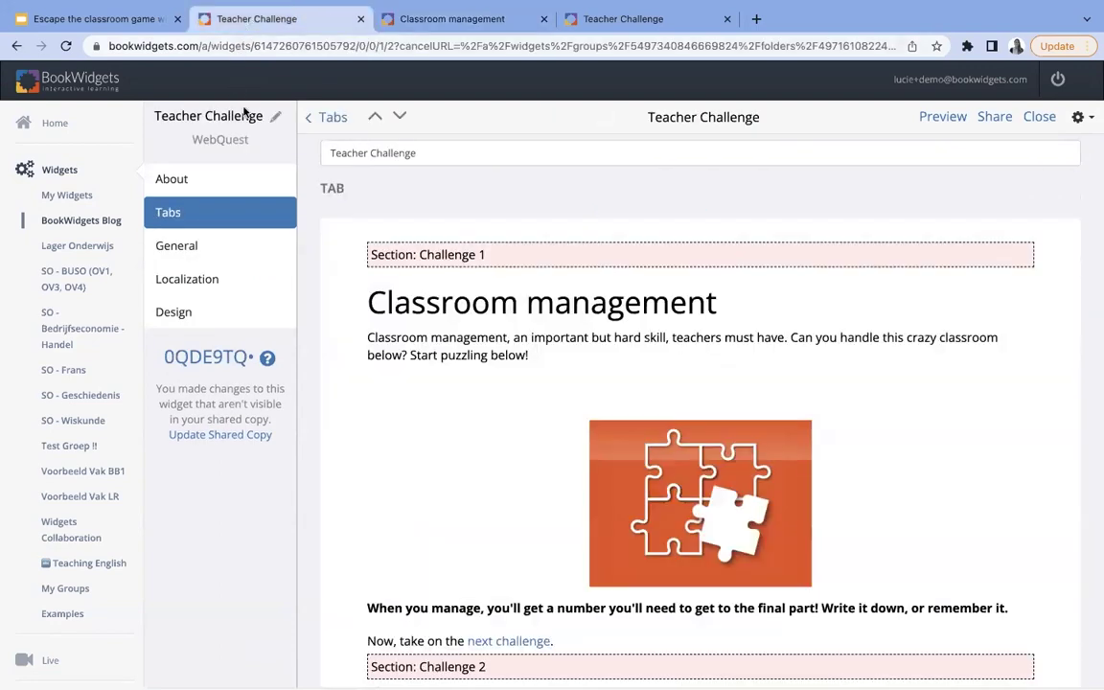
- Leave the WebQuest tabs list and present the Teacher challenge slides at the secret-messages widgets slide
click(317, 119)
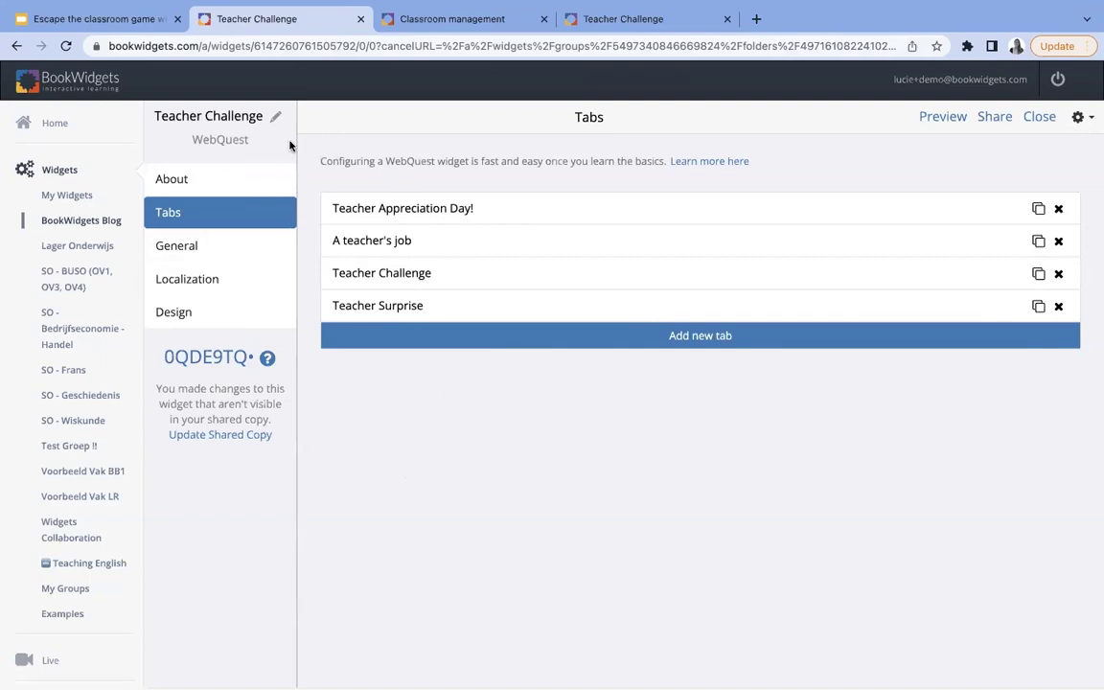
click(120, 19)
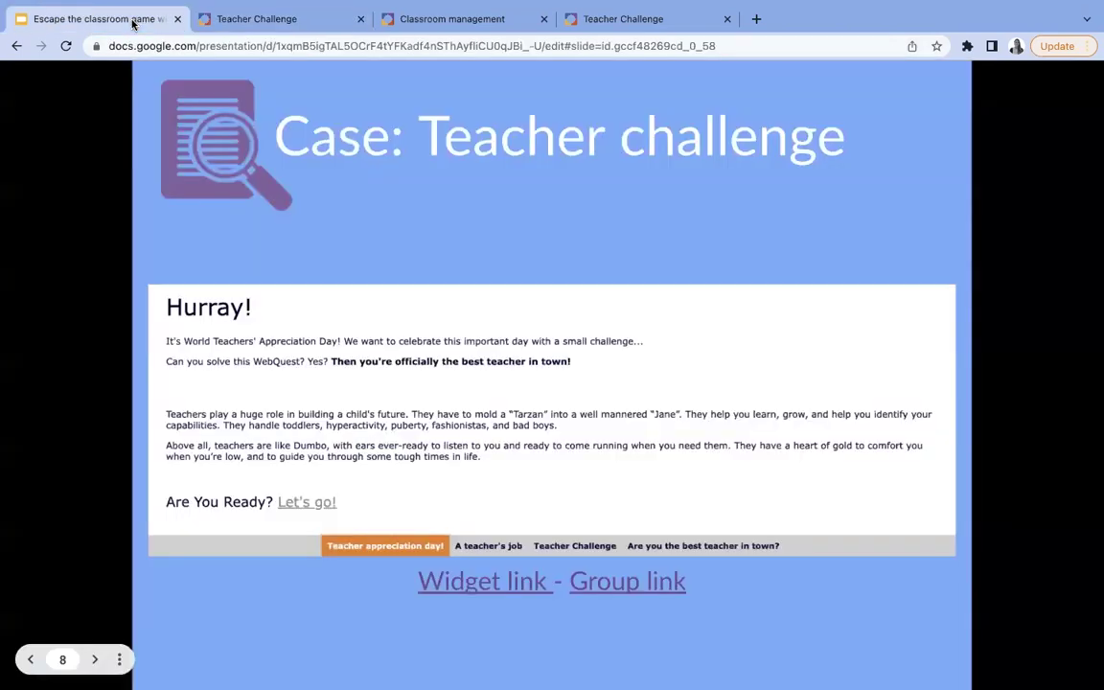
click(307, 309)
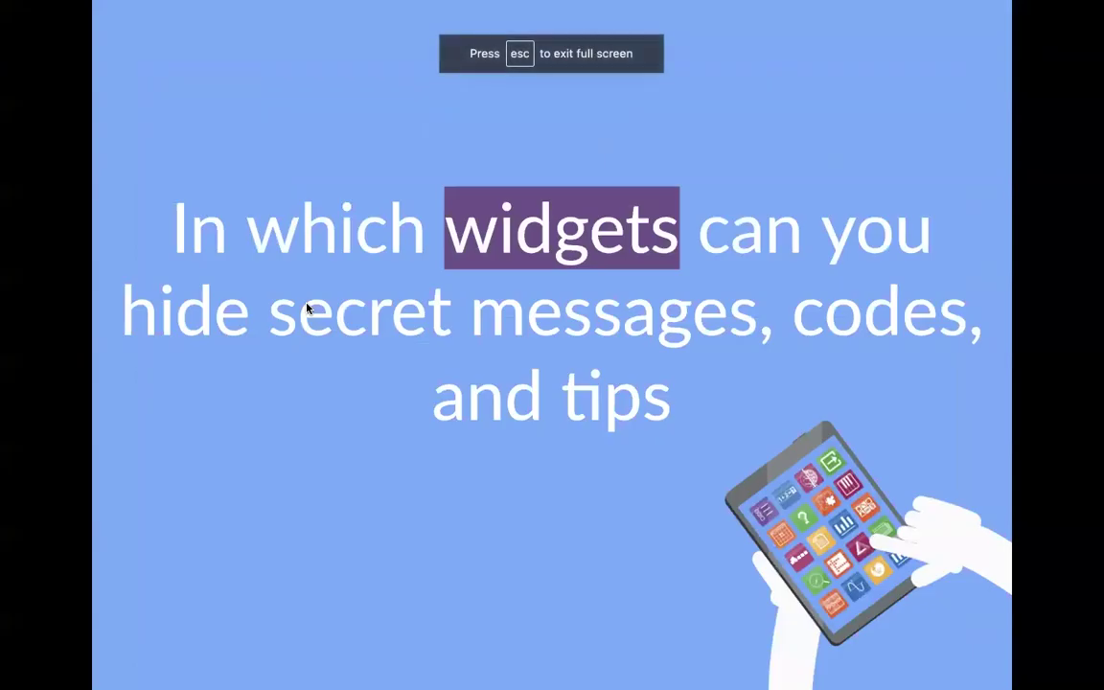
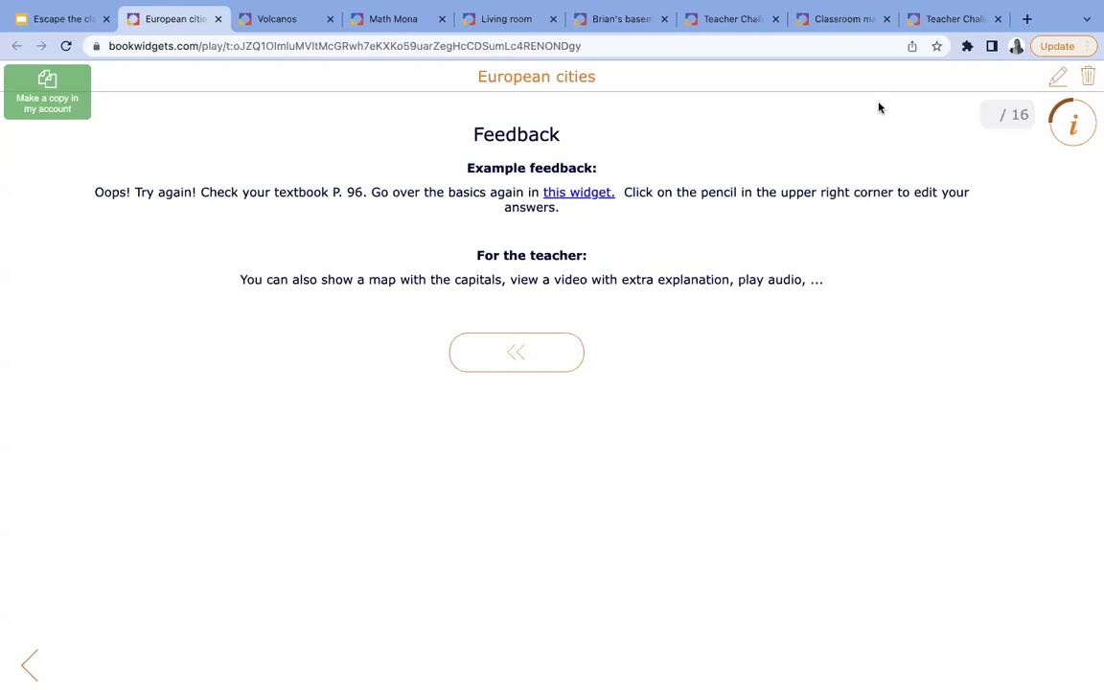
- Go back to Question 1 and label the map capitals Brussels, Paris and Rome
click(1058, 78)
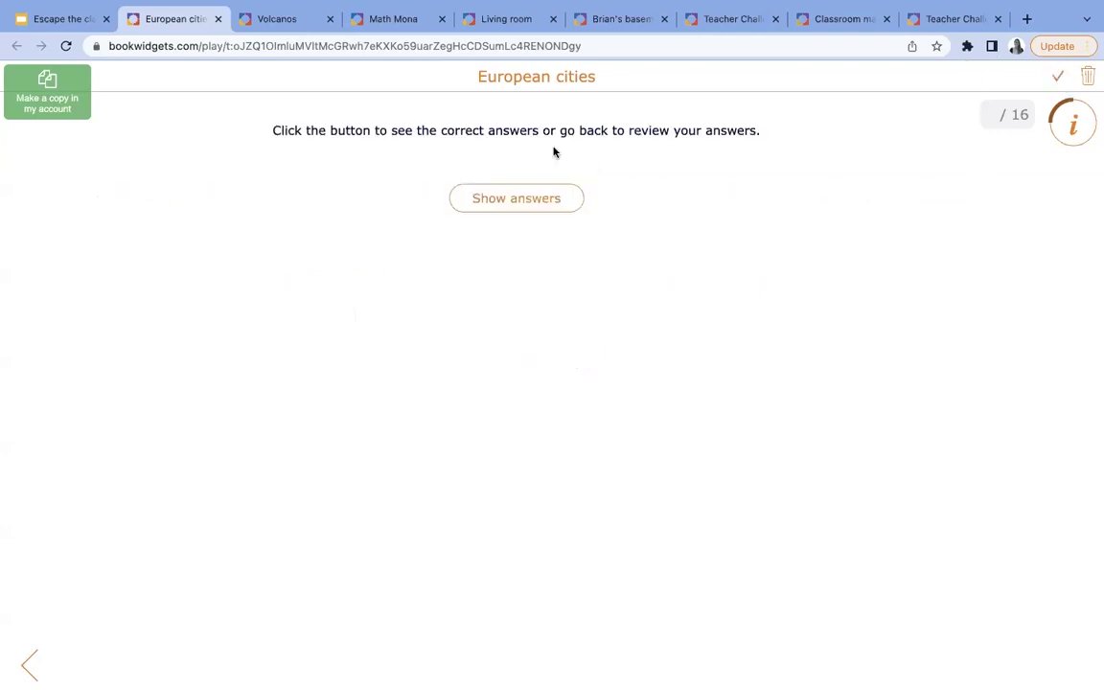
click(34, 668)
click(35, 668)
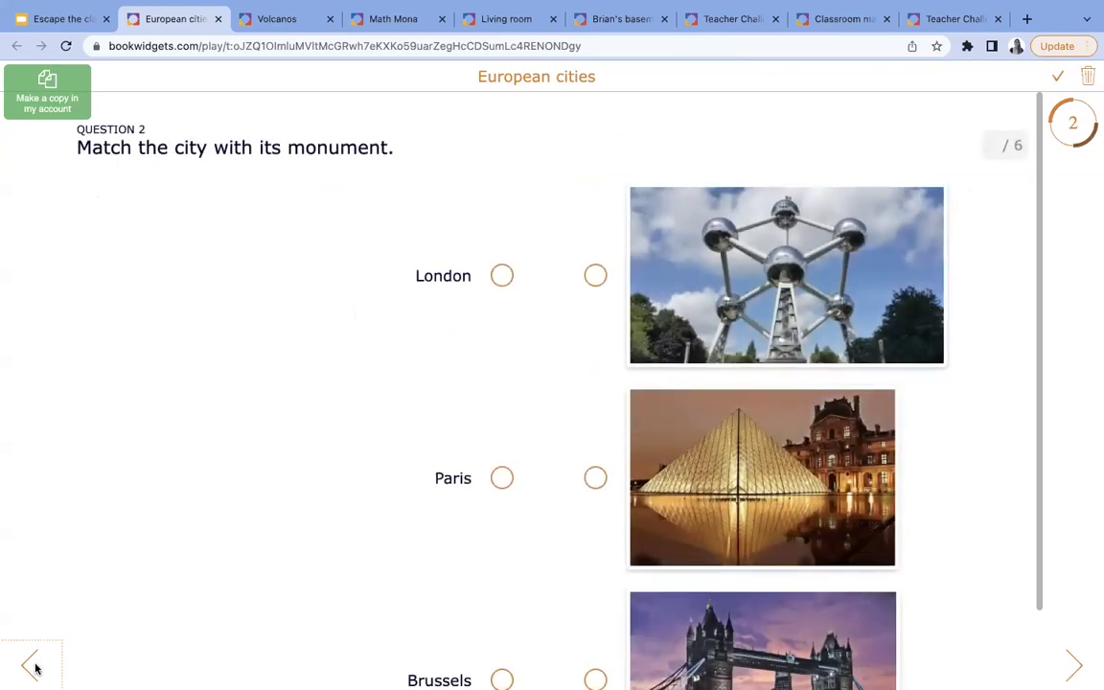
click(35, 668)
scroll(227, 493, down, 1)
scroll(228, 493, up, 1)
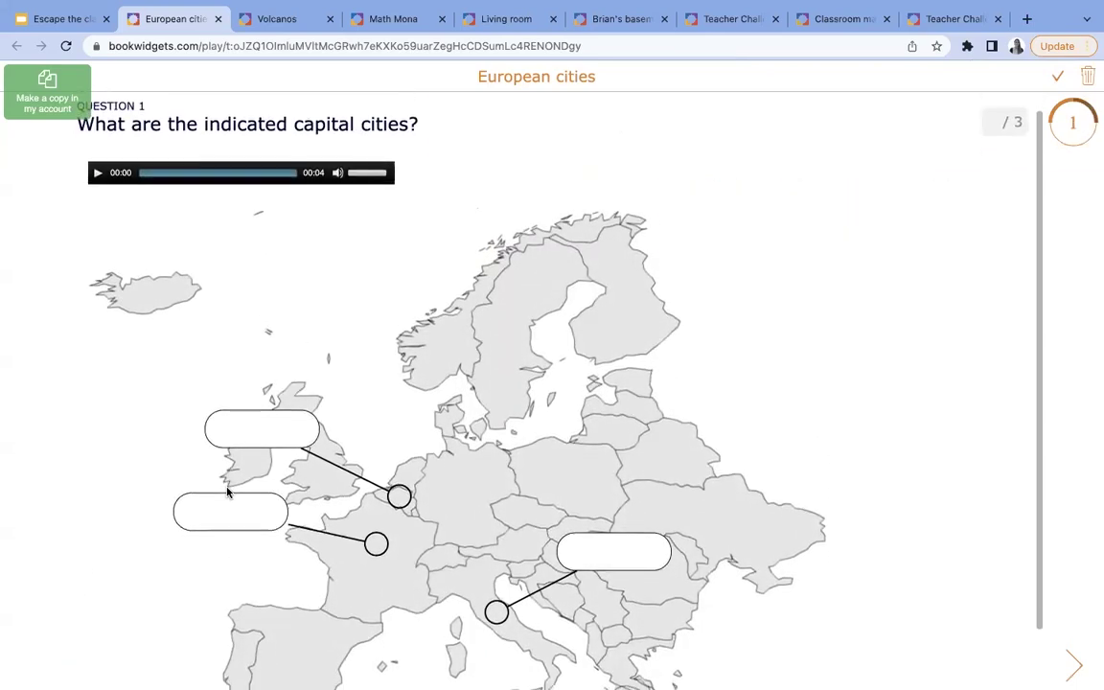
scroll(229, 491, down, 1)
click(233, 368)
text(Brussels)
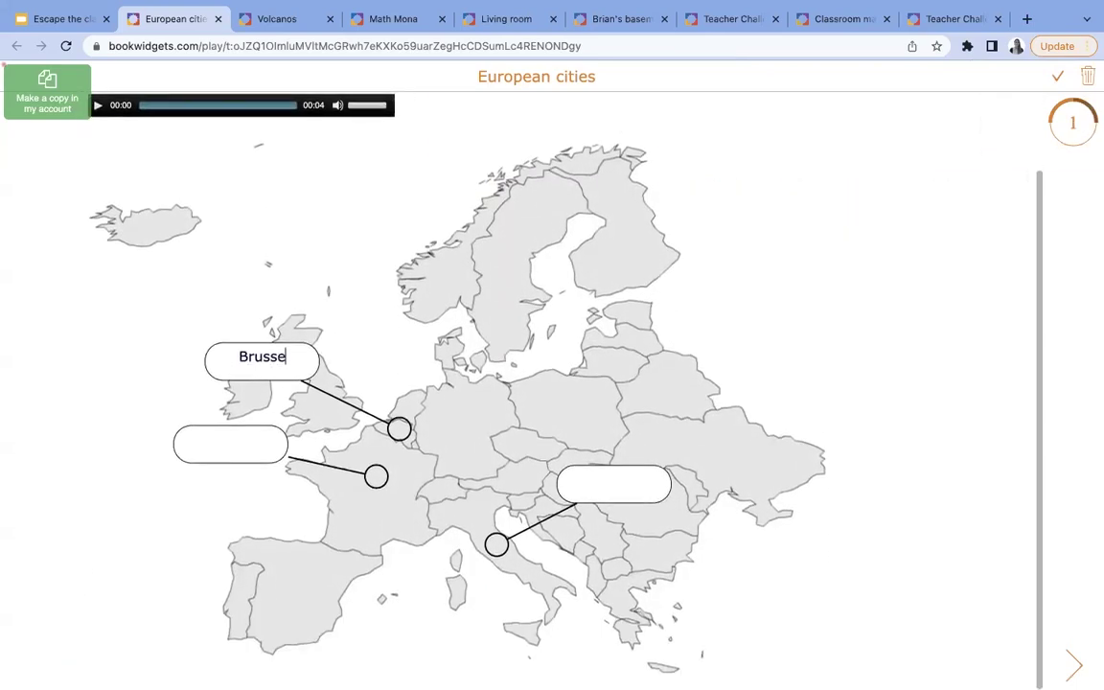
click(220, 433)
text(Paris)
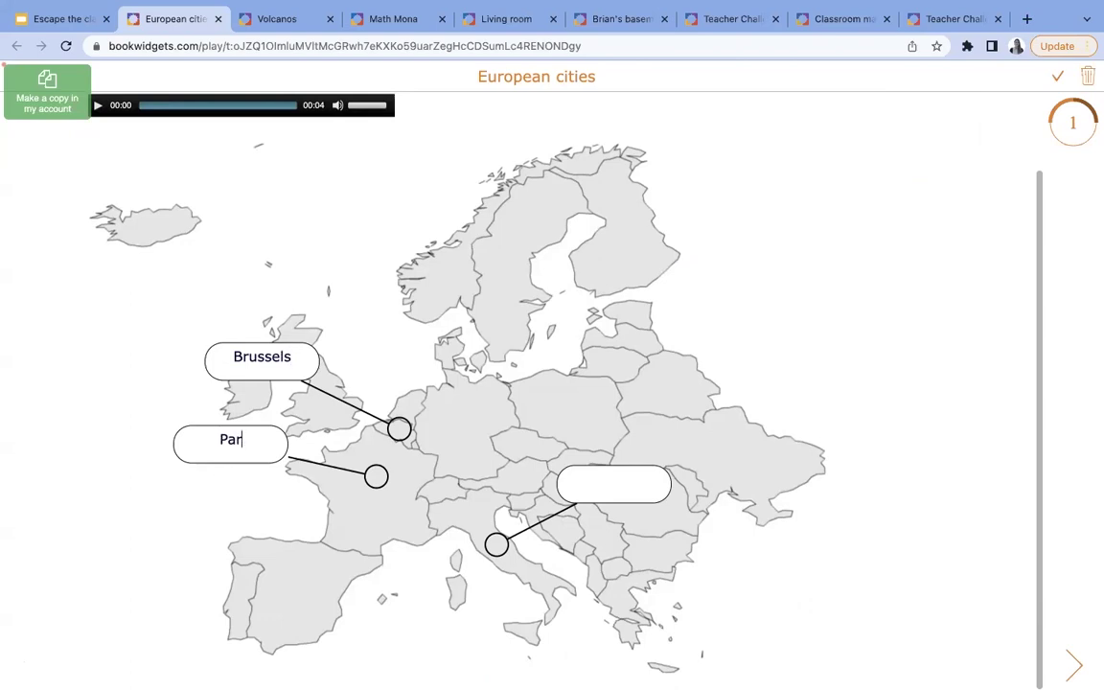
click(558, 480)
text(Rome)
- Match each city to its monument, including London to Tower Bridge and Brussels to the Atomium
click(1073, 671)
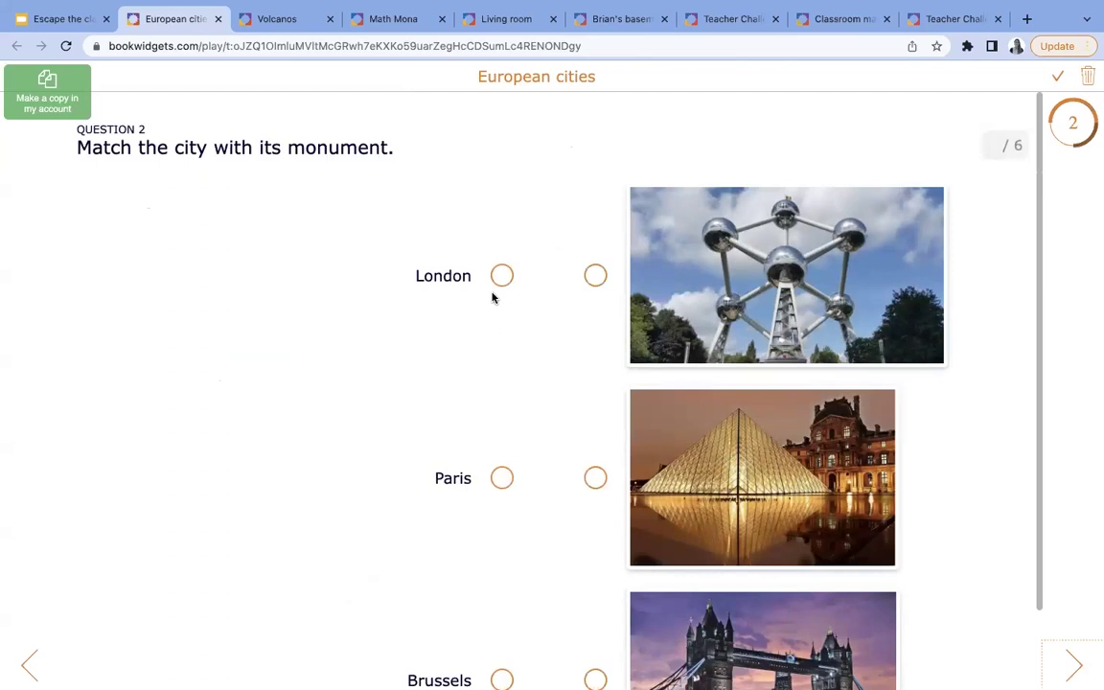
drag(502, 277, 589, 673)
scroll(588, 673, down, 1)
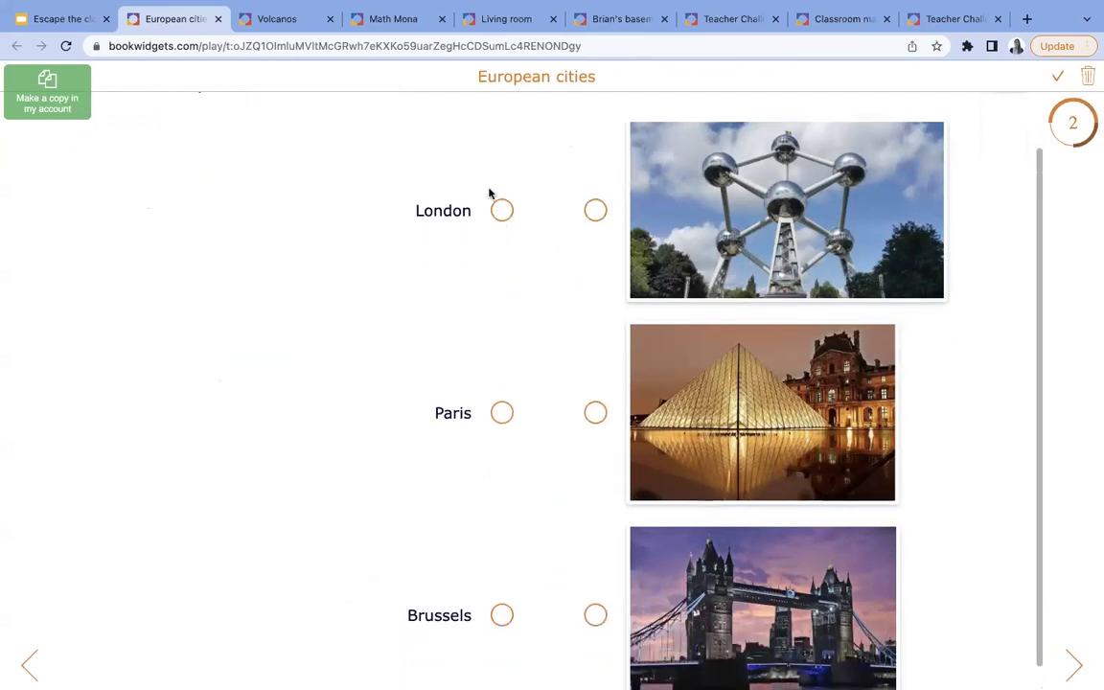
drag(499, 212, 595, 615)
drag(502, 412, 595, 412)
drag(502, 615, 596, 210)
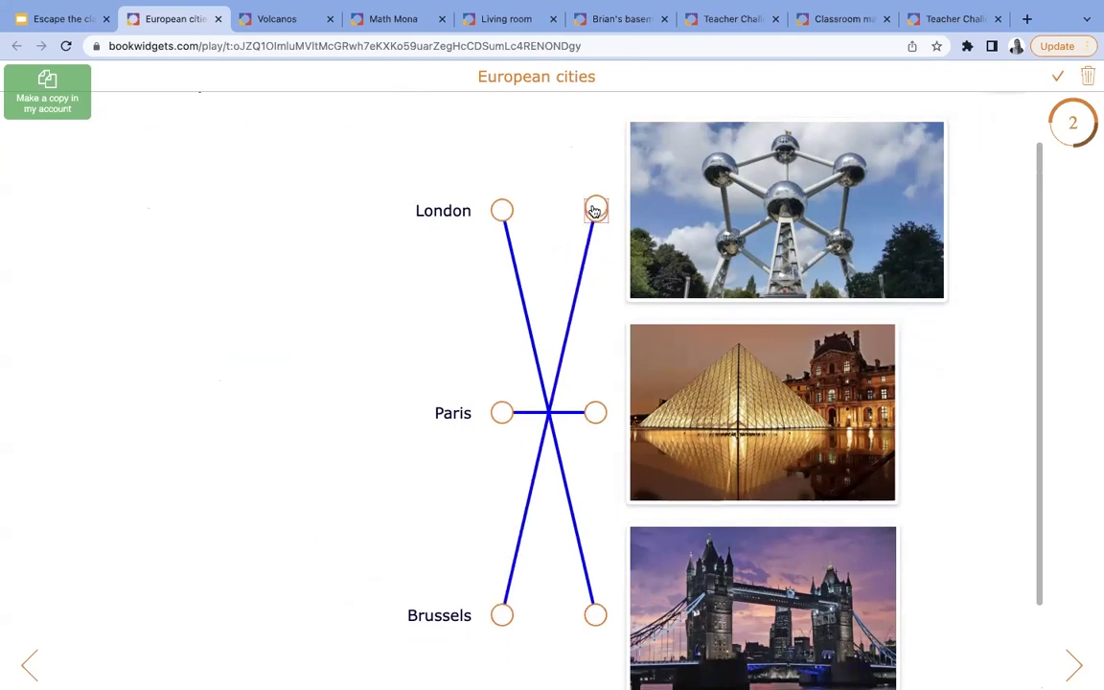
- Assign Spaghetti and Pizza to Italy, Tapas and Paella to Spain, Chocolate and Waffles to Belgium, Cheese to France, then finish
click(1074, 662)
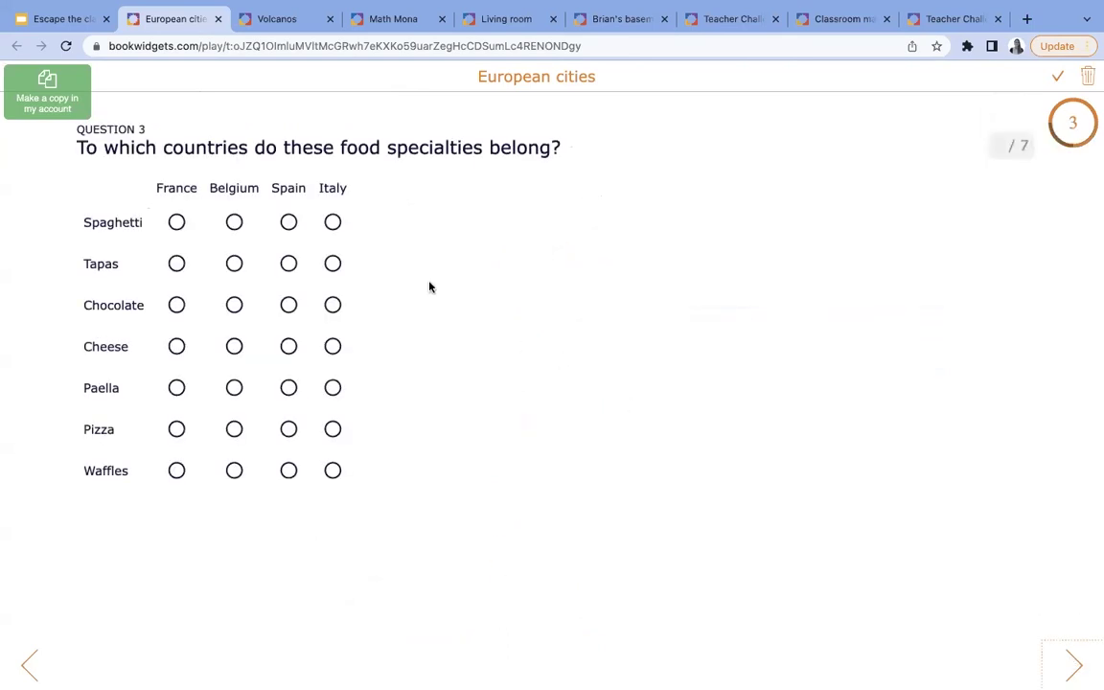
click(332, 222)
click(288, 262)
click(234, 304)
click(176, 346)
click(289, 387)
click(332, 429)
click(234, 470)
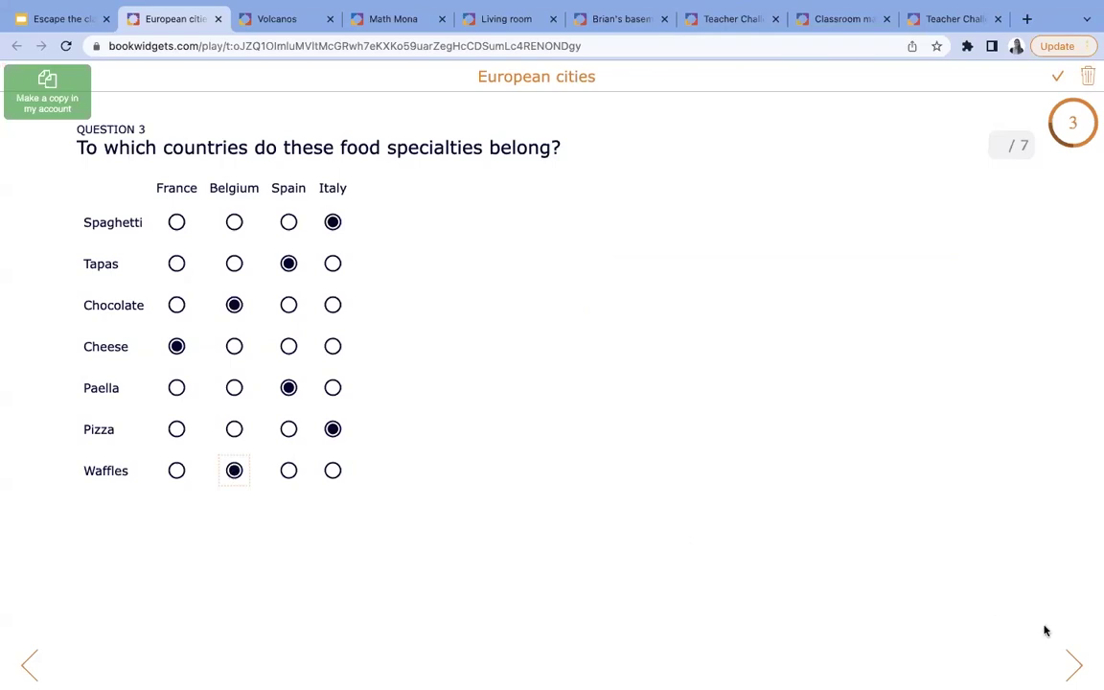
click(1076, 662)
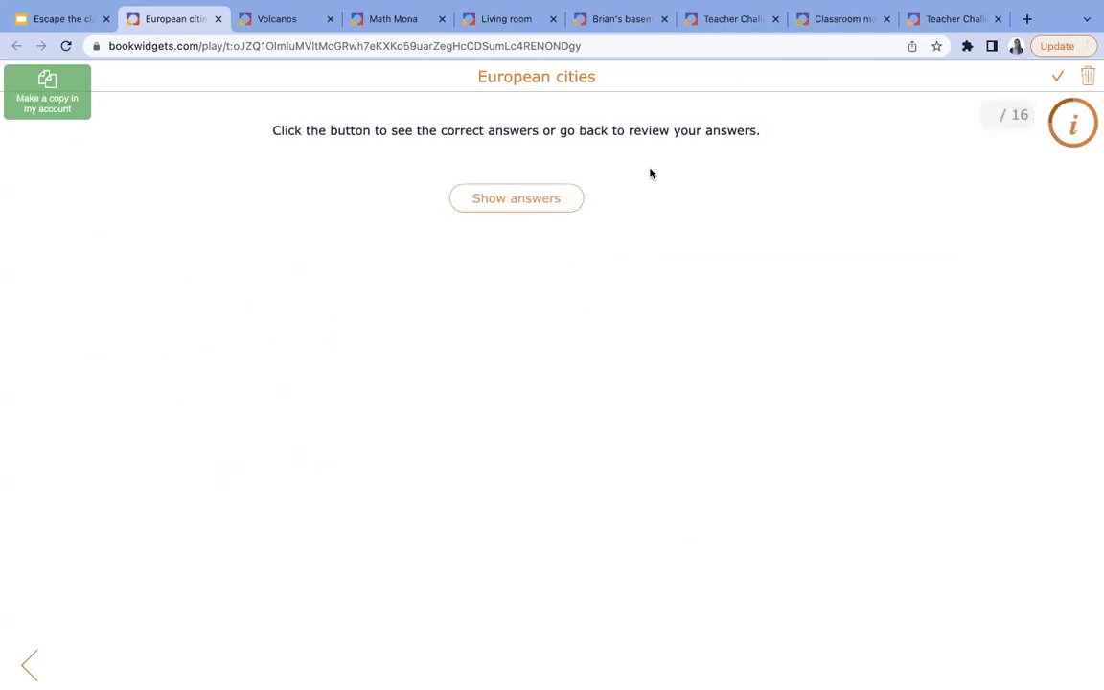
- Reveal the answers to show the CAPITALS password feedback, then copy the quiz into your account
click(539, 207)
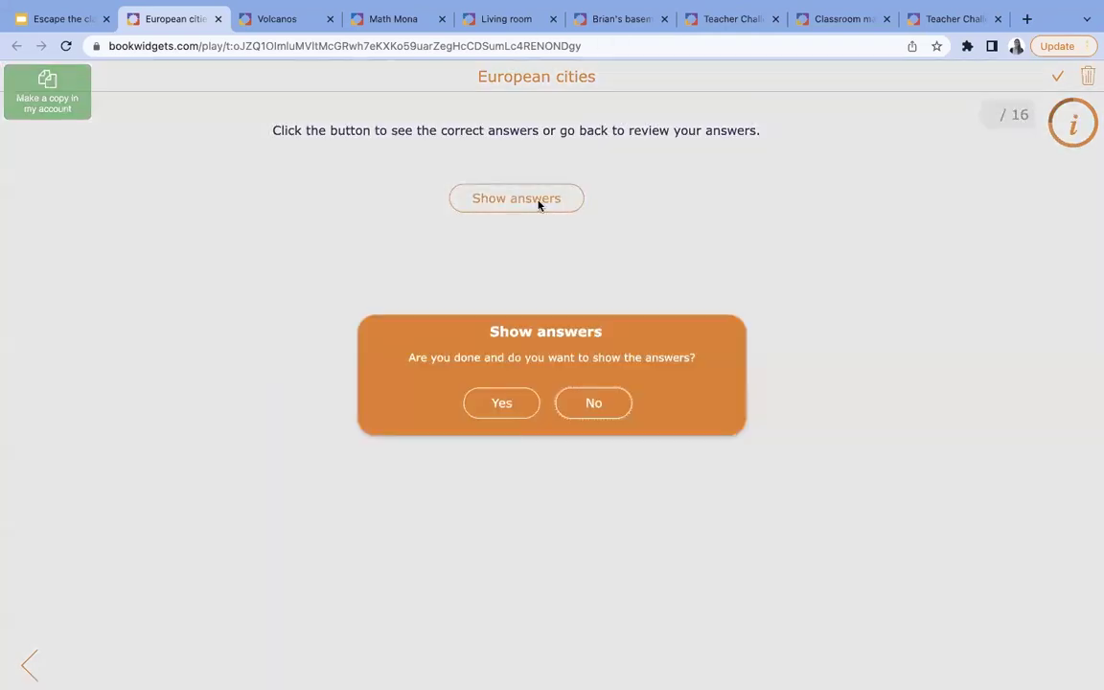
click(507, 413)
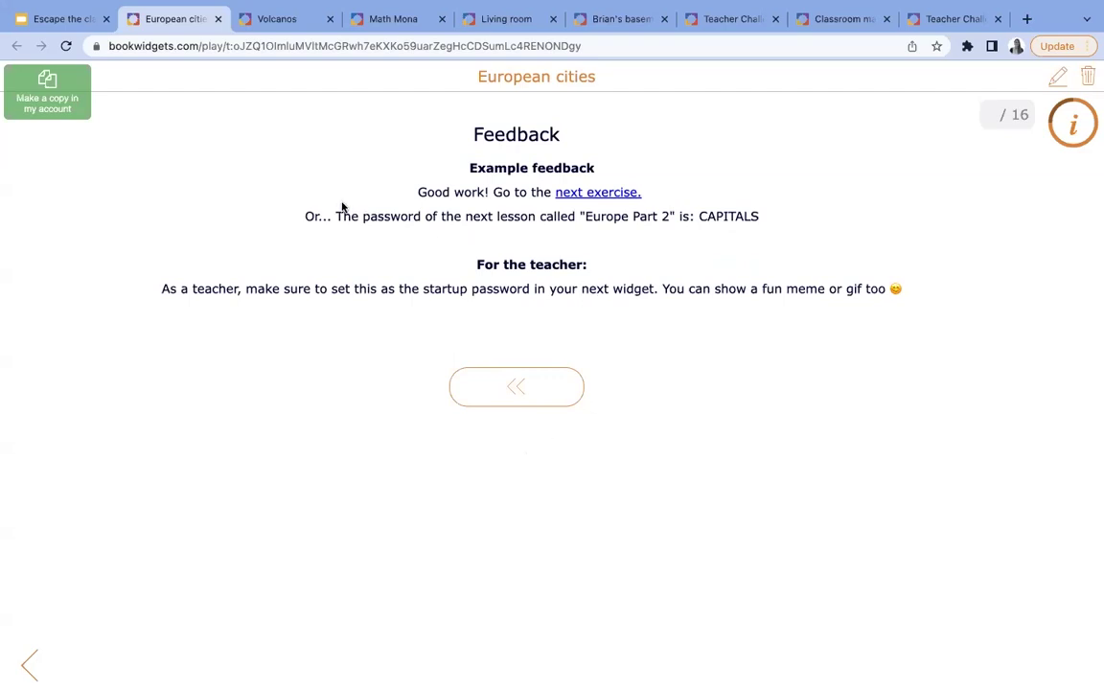
click(56, 99)
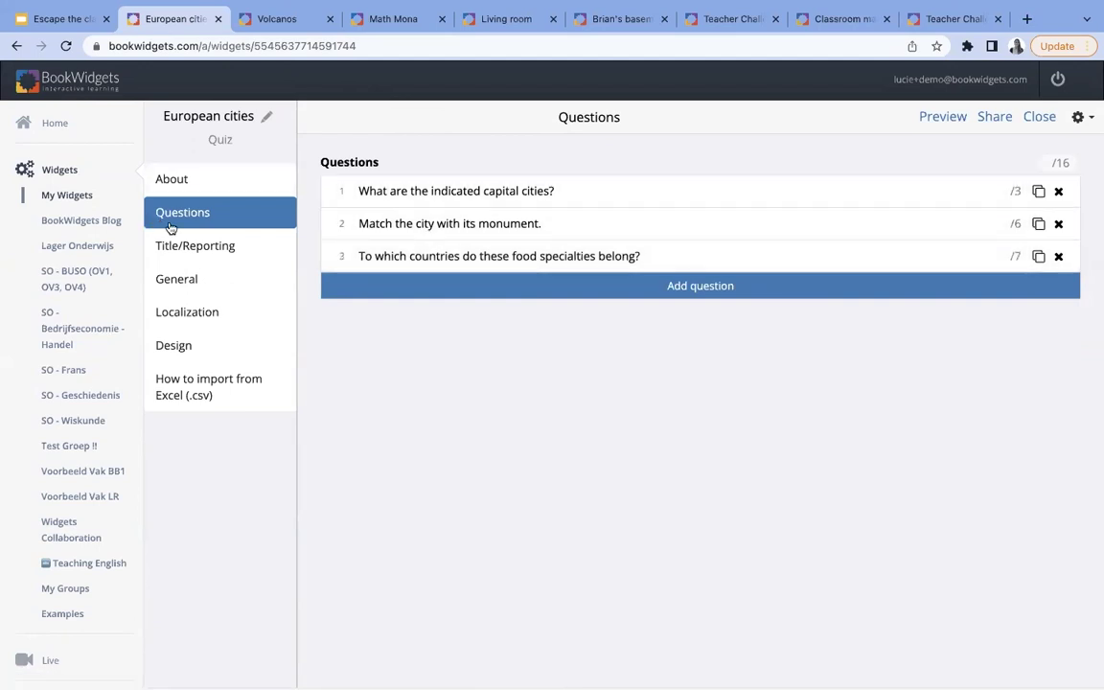
- View the quiz's Title/Reporting settings, then switch to its General settings
click(227, 248)
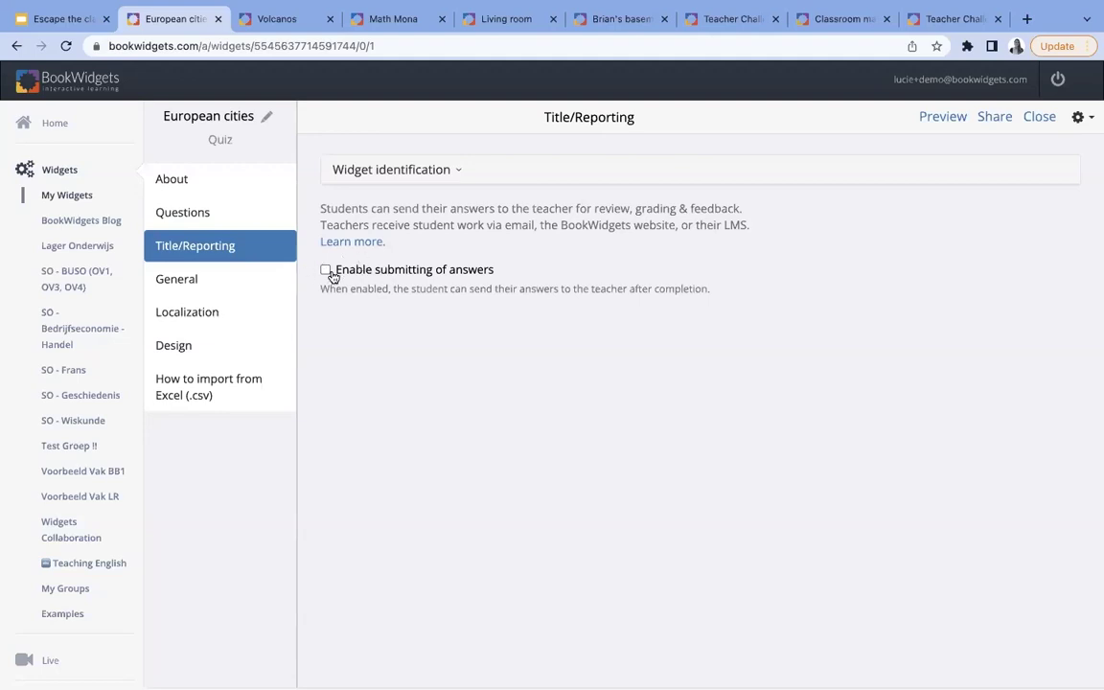
click(222, 284)
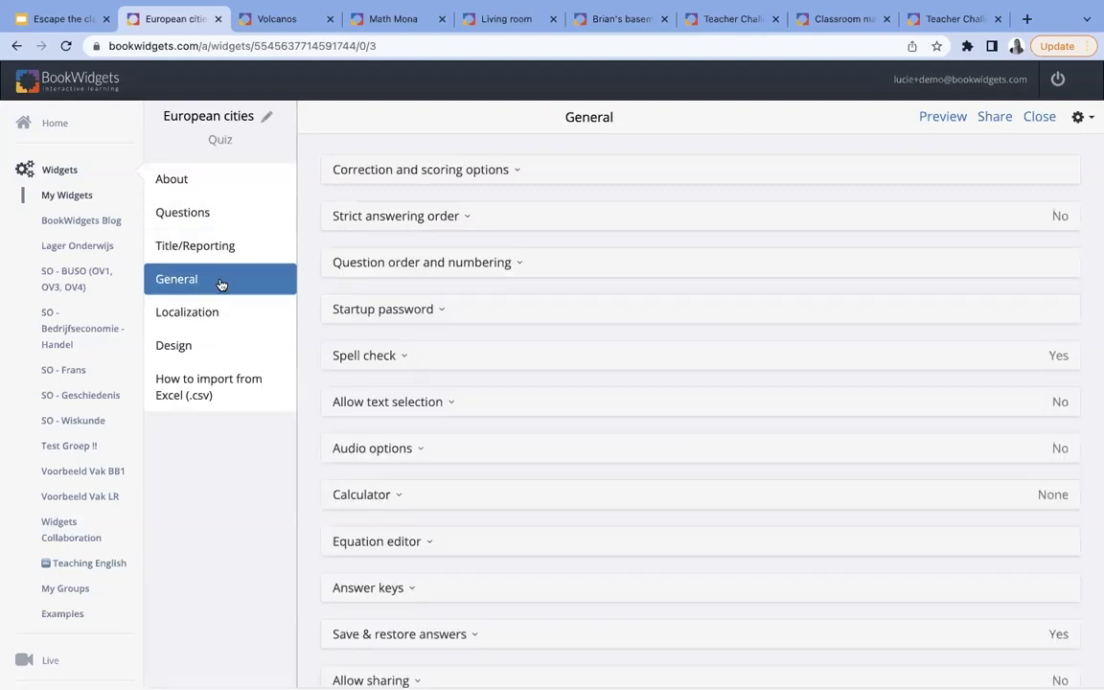
- Uncheck 'Show correct answers when quiz is done' and expand Feedback to show the 60 and 100 entries
click(441, 173)
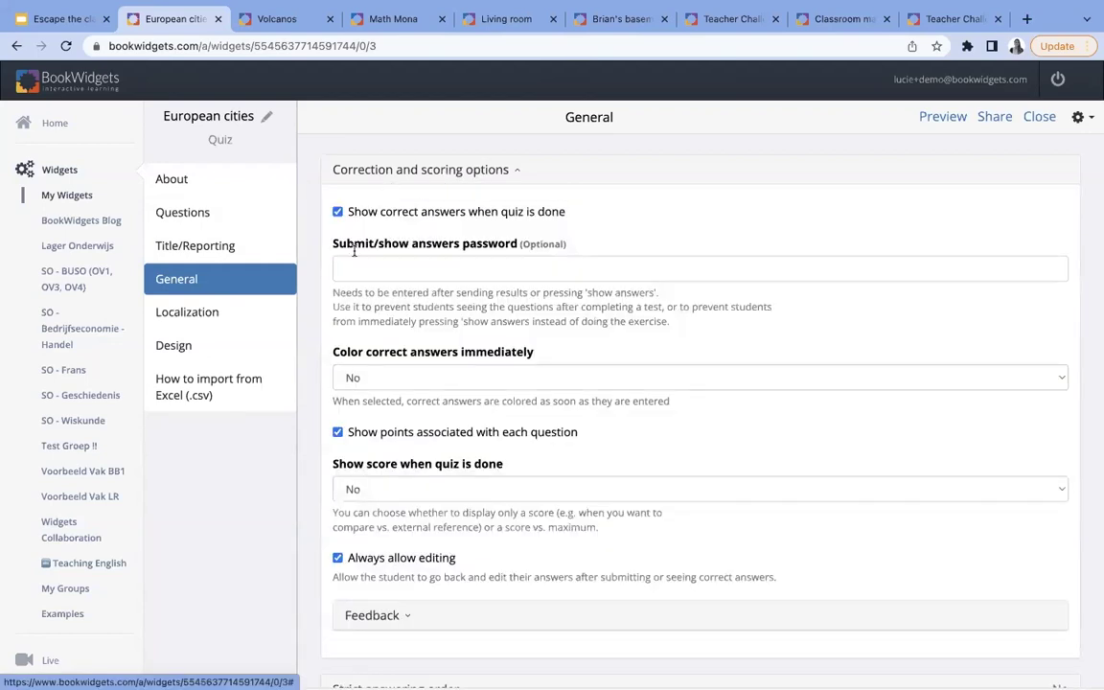
scroll(441, 385, down, 2)
scroll(440, 384, up, 2)
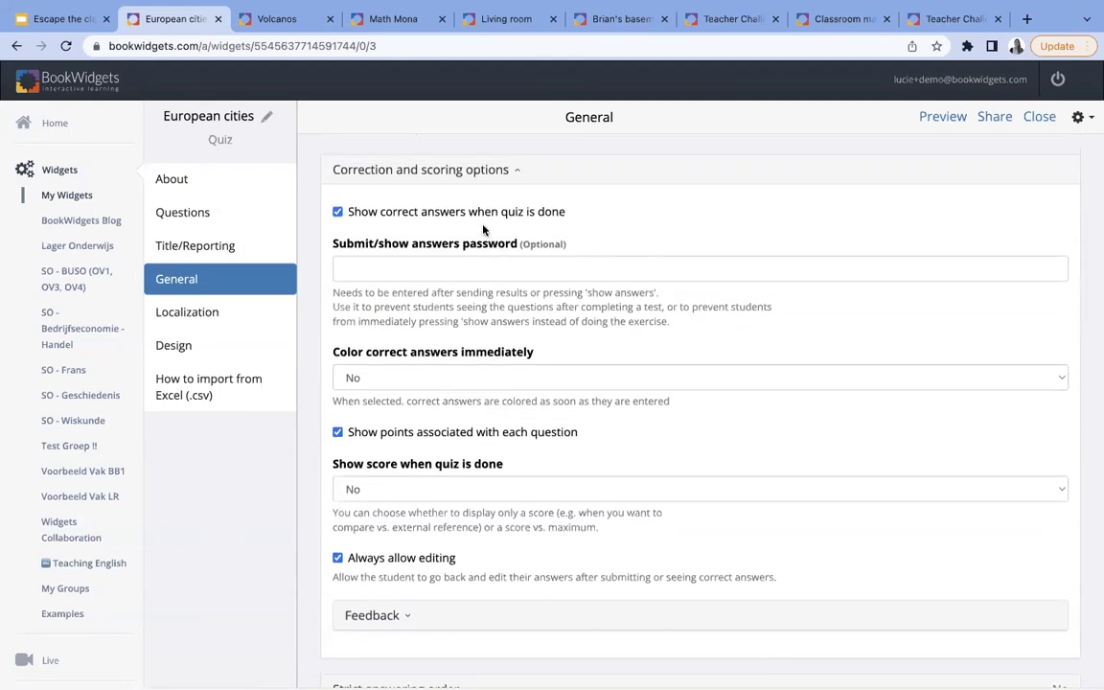
click(339, 213)
scroll(353, 432, down, 2)
scroll(355, 433, up, 1)
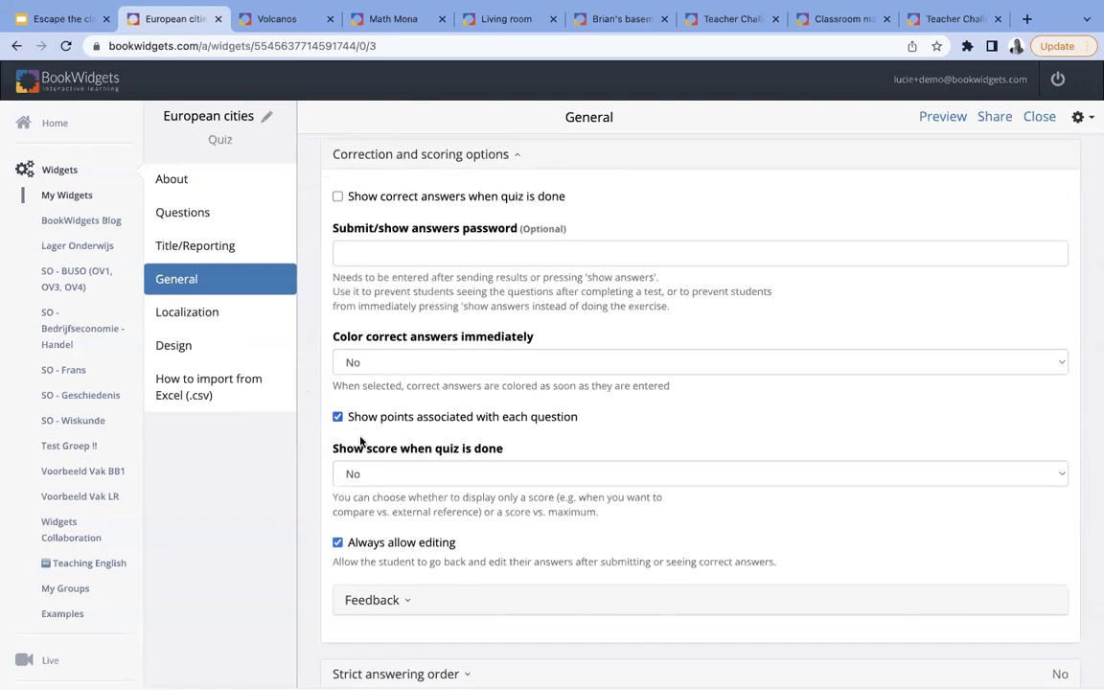
scroll(368, 458, down, 2)
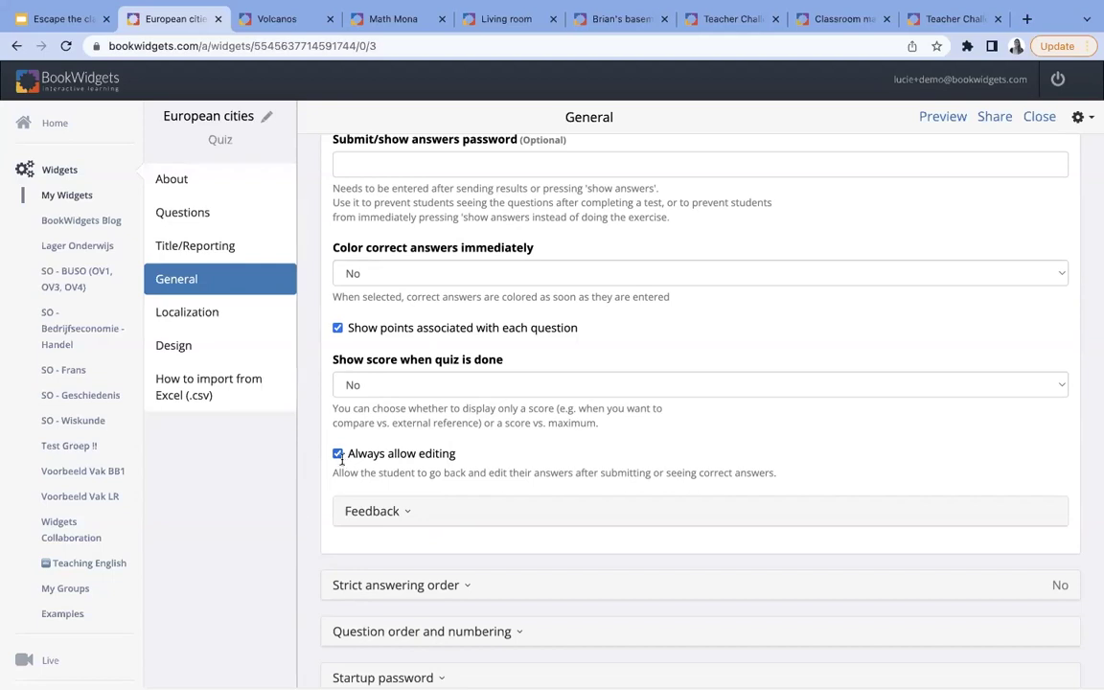
click(382, 511)
scroll(379, 518, down, 1)
scroll(380, 518, down, 2)
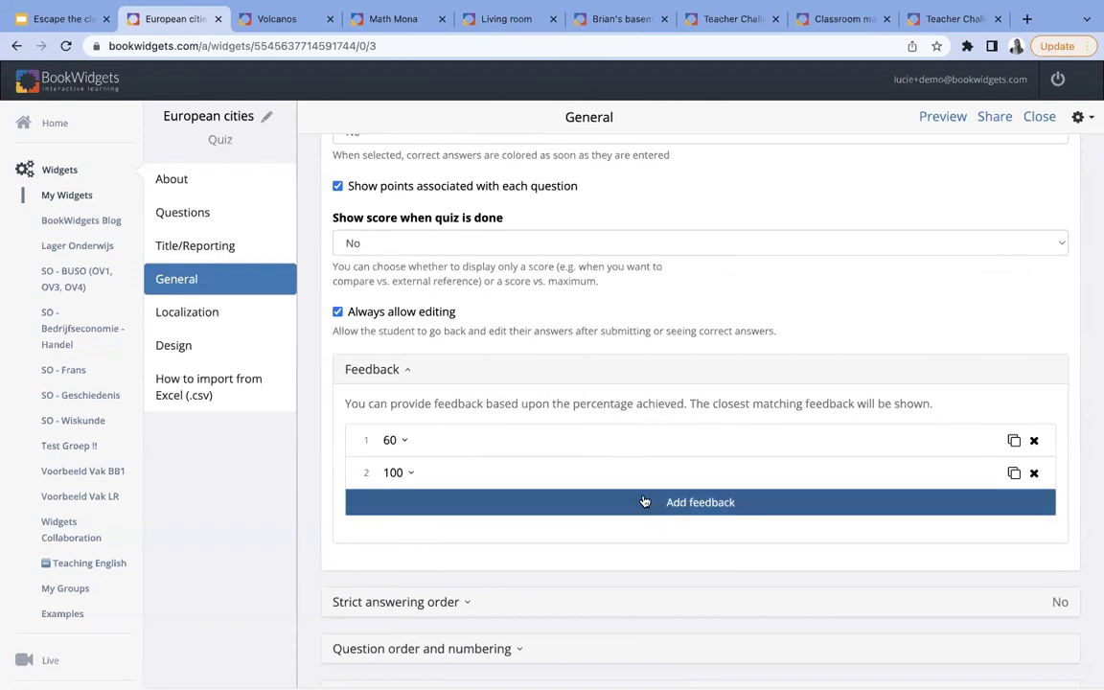
- Expand the feedback entry for scores up to 60 and select its text
click(483, 440)
scroll(480, 441, down, 3)
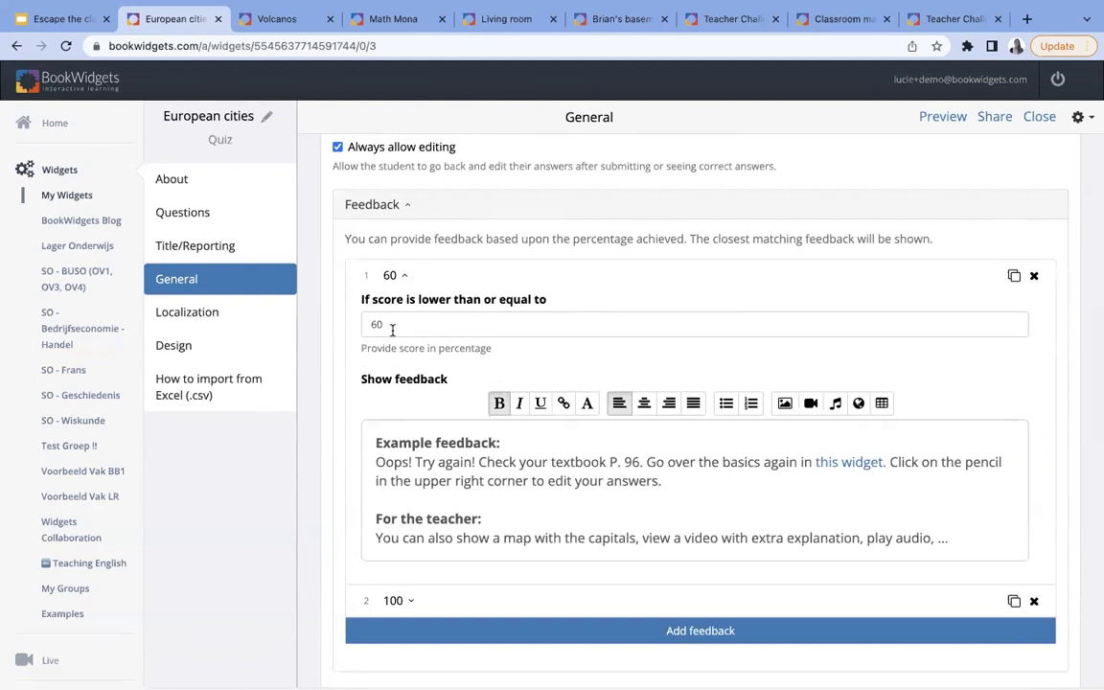
drag(375, 441, 579, 554)
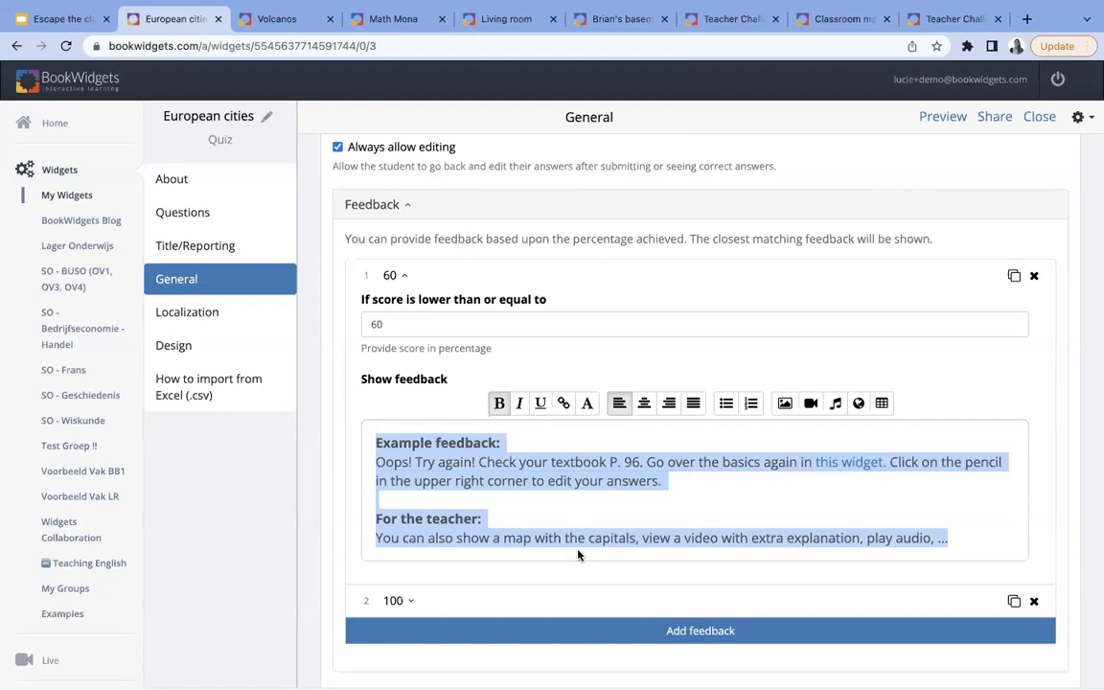
- Expand the 100 feedback entry, select its 'Good work!' message and highlight the password word
click(420, 603)
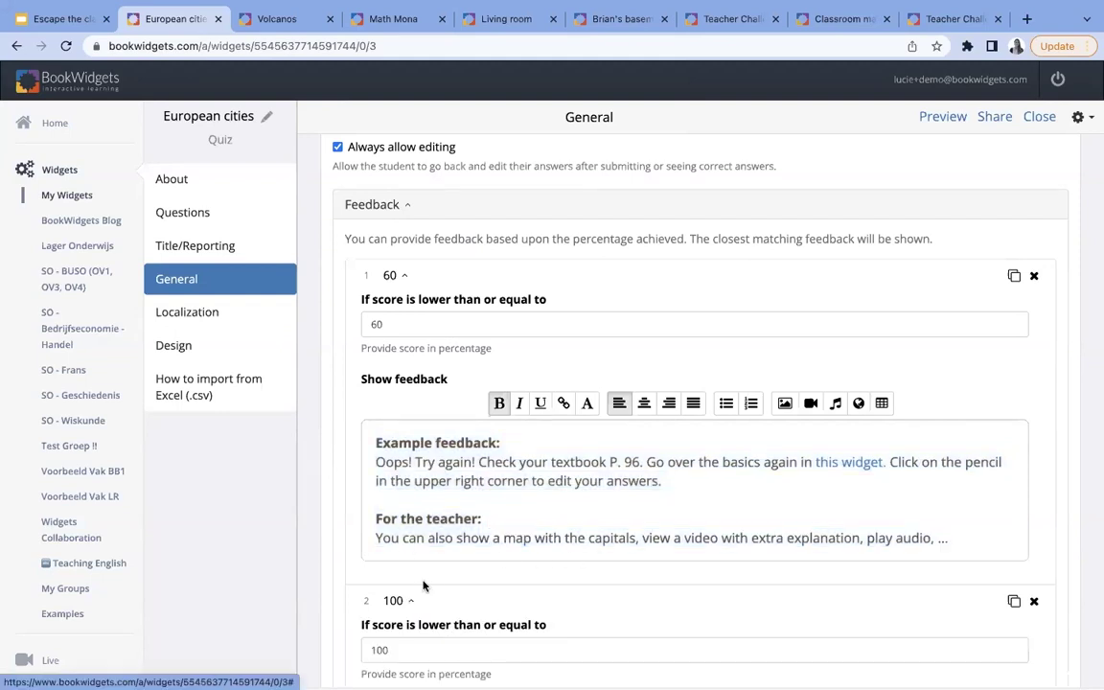
scroll(422, 584, down, 3)
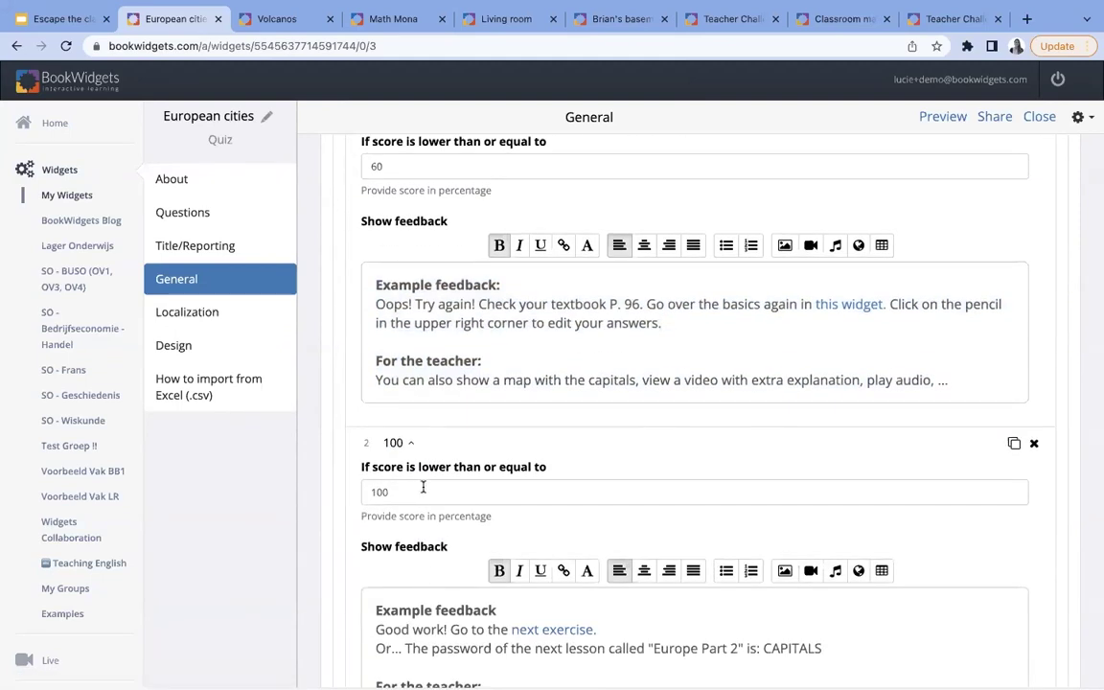
scroll(423, 487, down, 3)
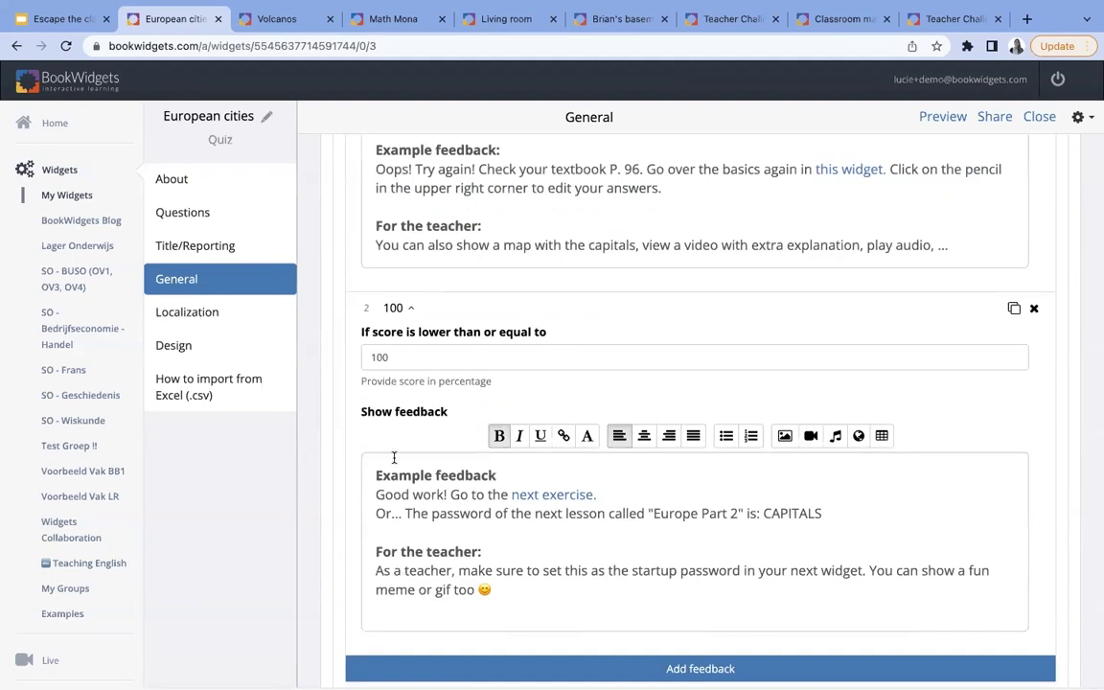
drag(375, 469, 599, 613)
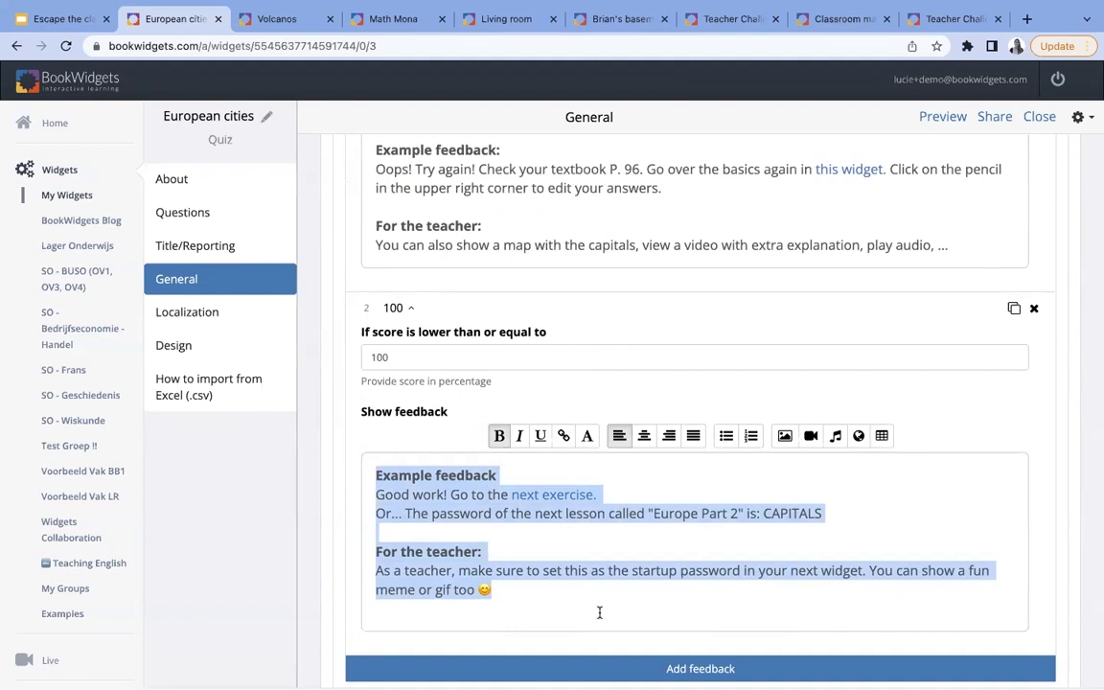
scroll(629, 492, up, 3)
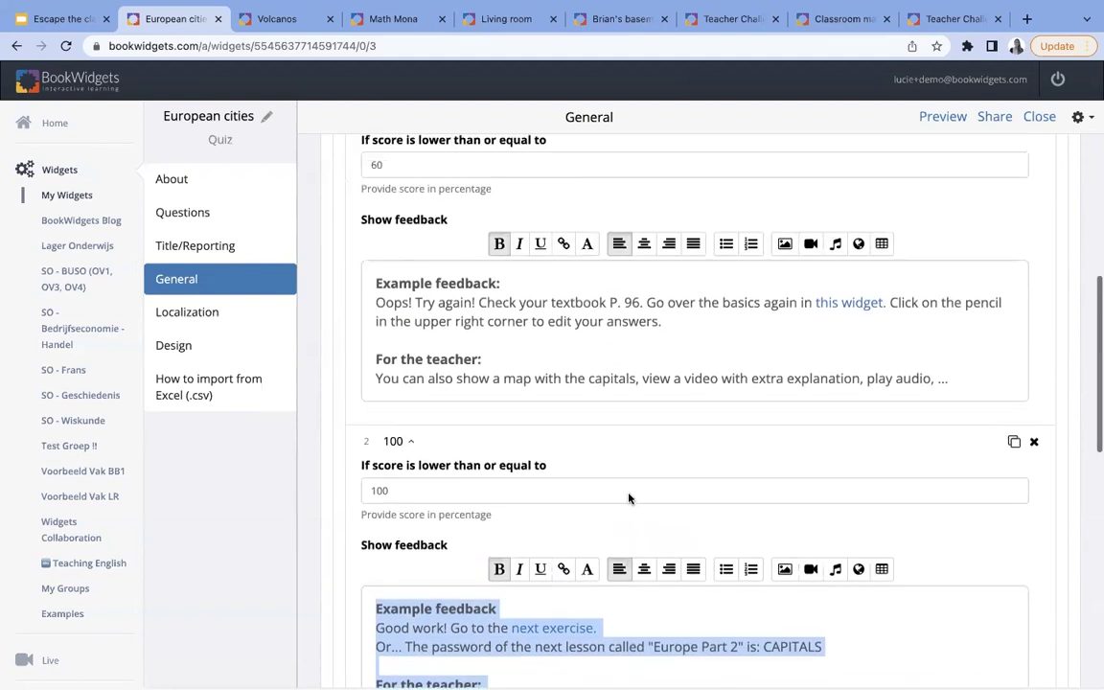
scroll(413, 565, down, 3)
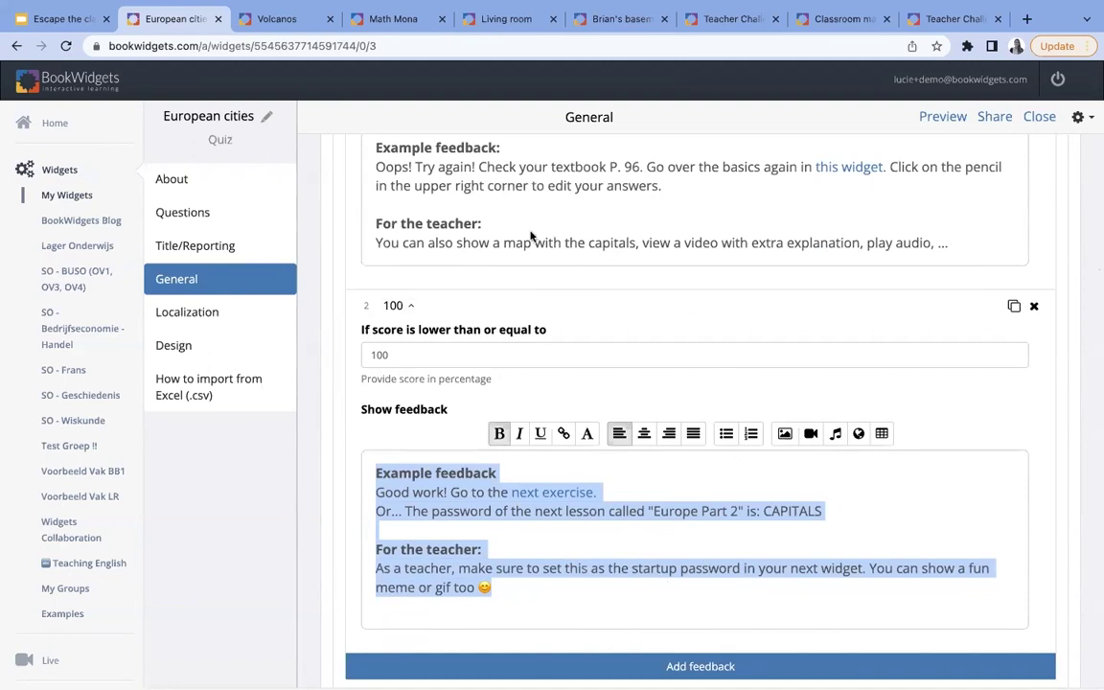
scroll(570, 288, up, 2)
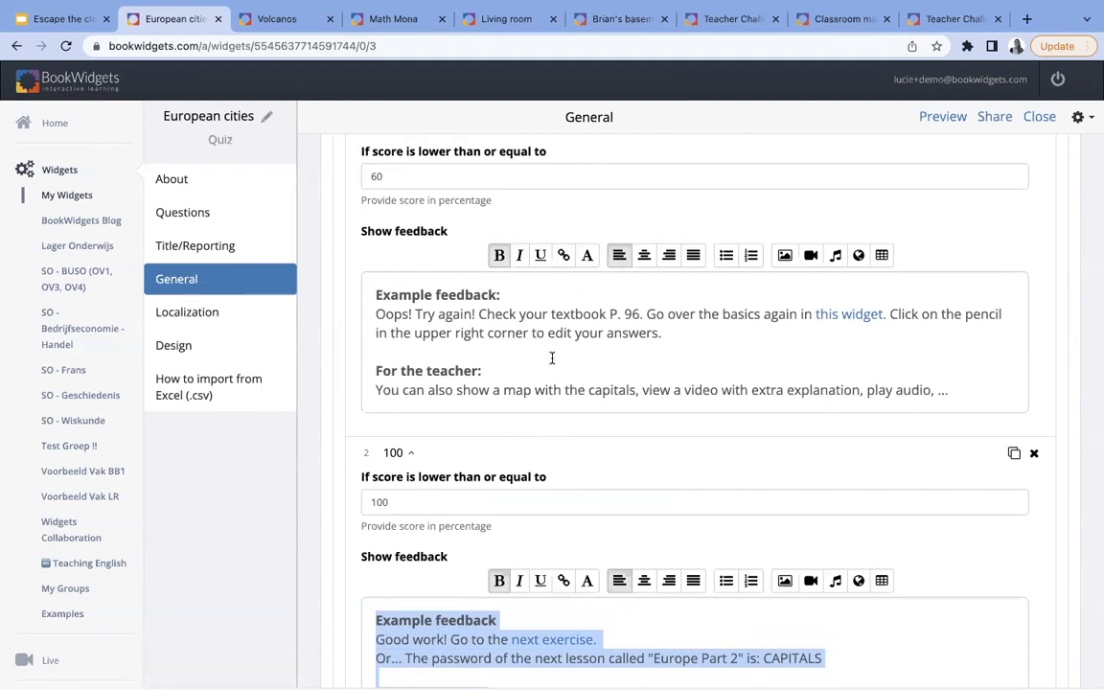
scroll(550, 359, down, 3)
scroll(555, 363, up, 3)
scroll(552, 363, down, 1)
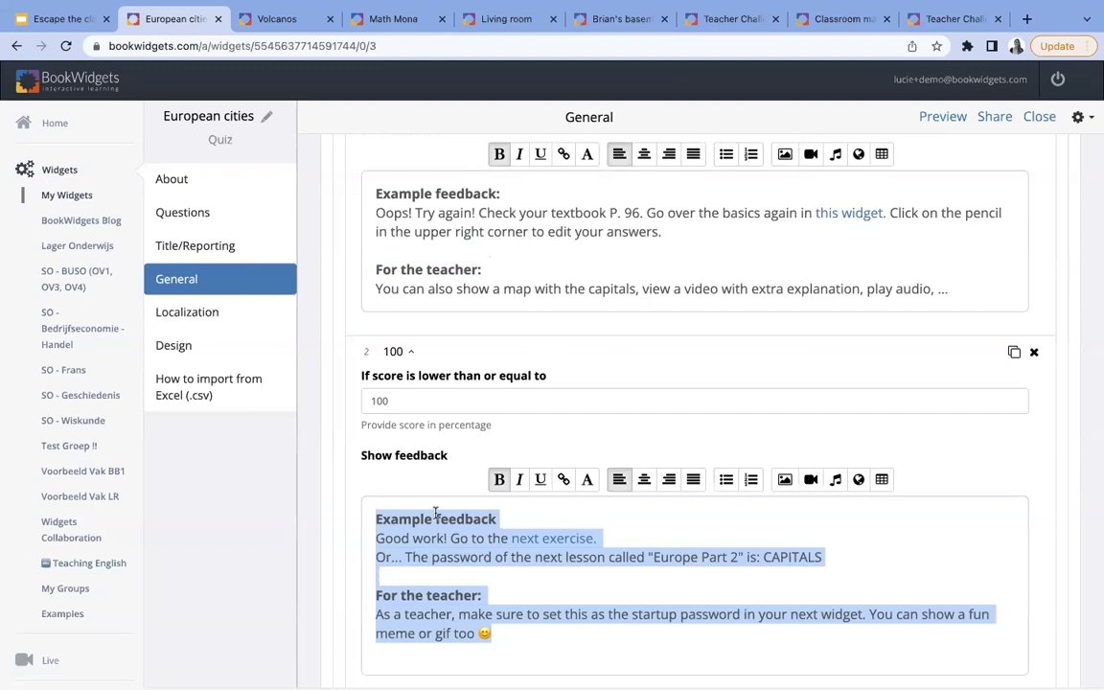
scroll(436, 518, down, 2)
scroll(456, 504, up, 4)
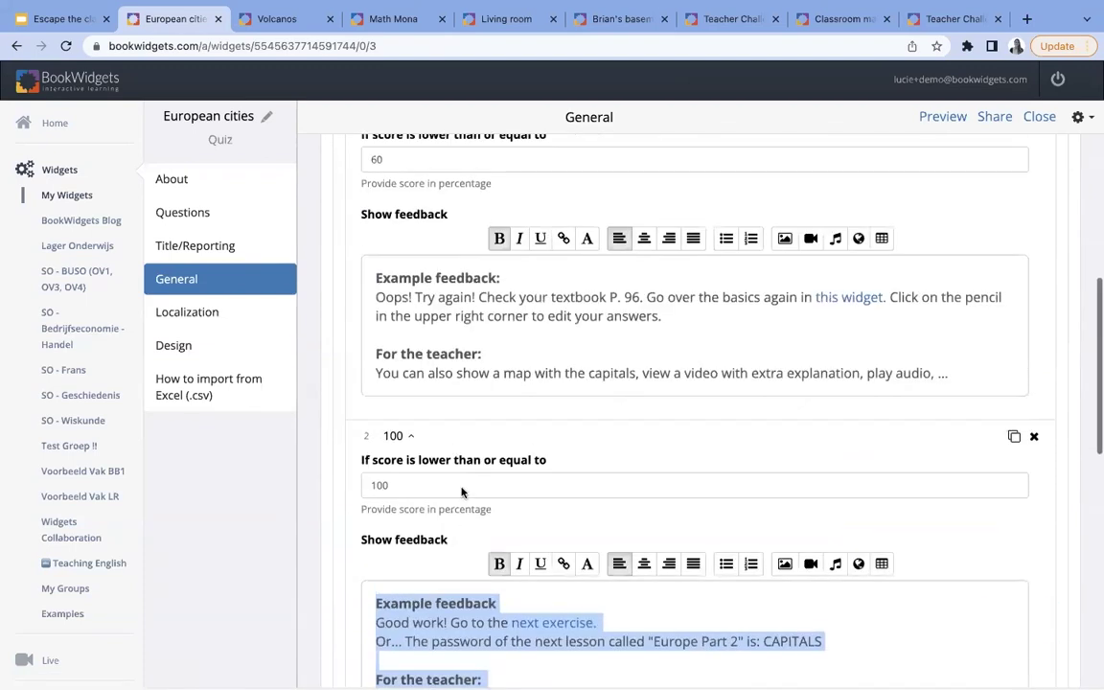
scroll(393, 537, down, 1)
scroll(393, 533, down, 3)
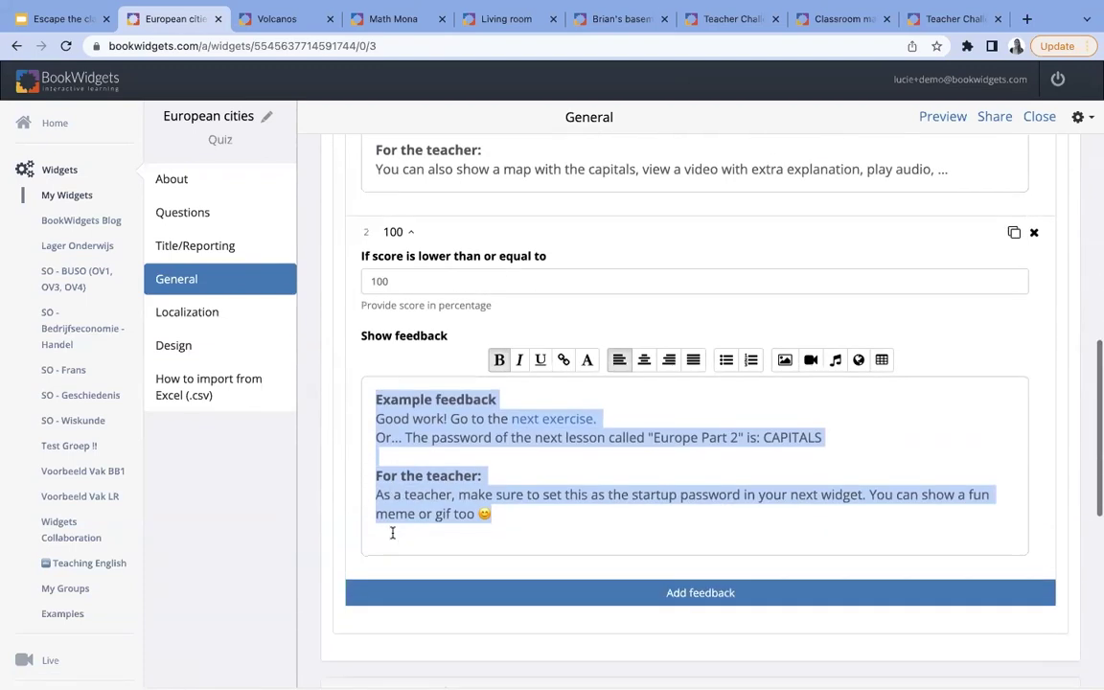
click(628, 455)
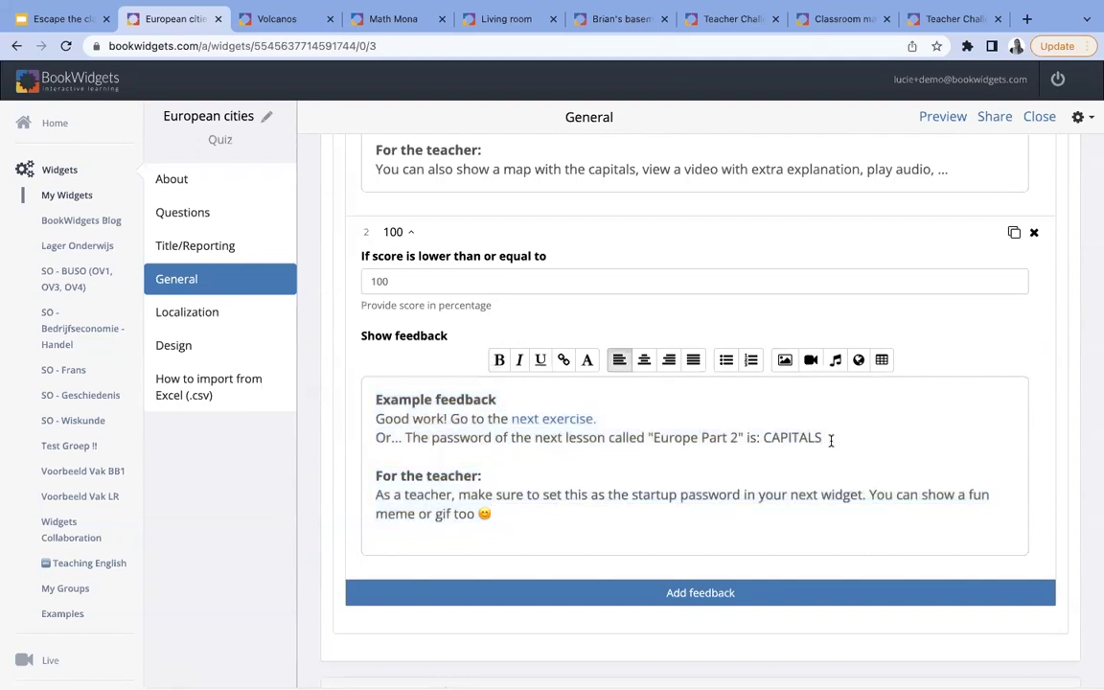
double_click(768, 438)
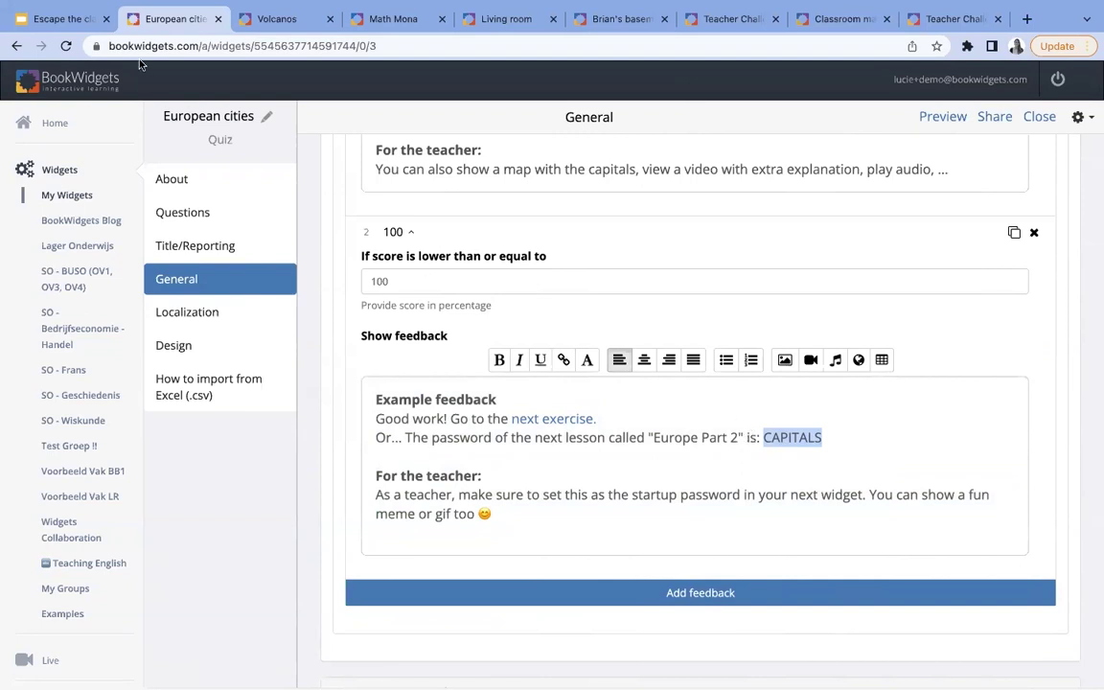
- Return to the escape room presentation and advance to the Riddles and clues in questions slide
click(76, 25)
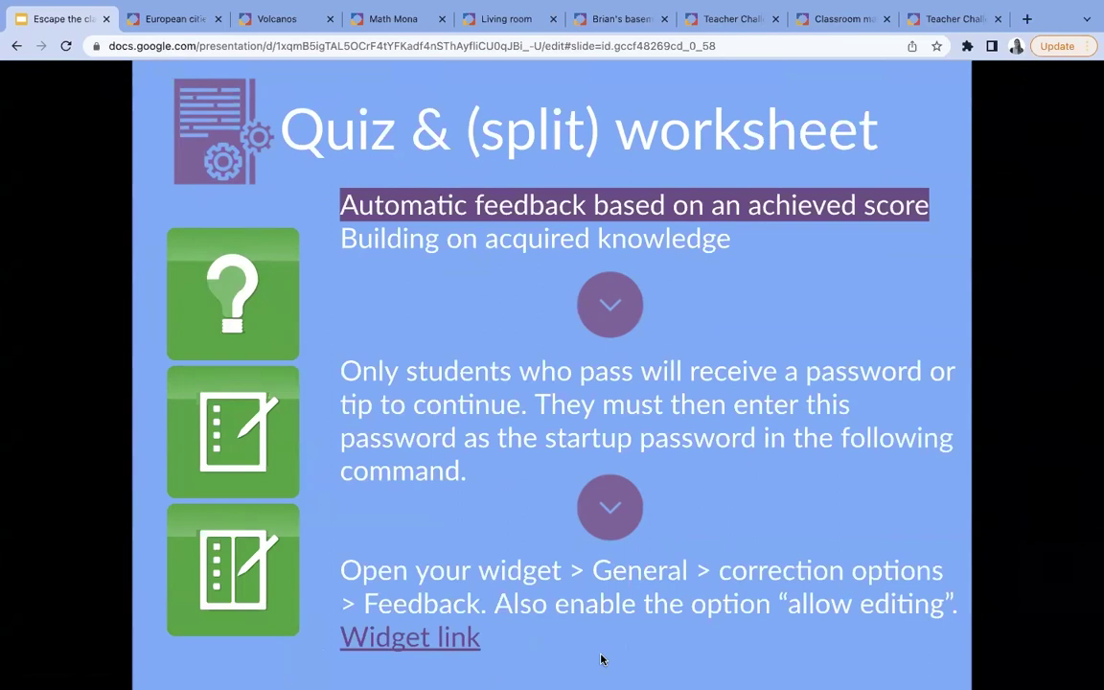
click(602, 660)
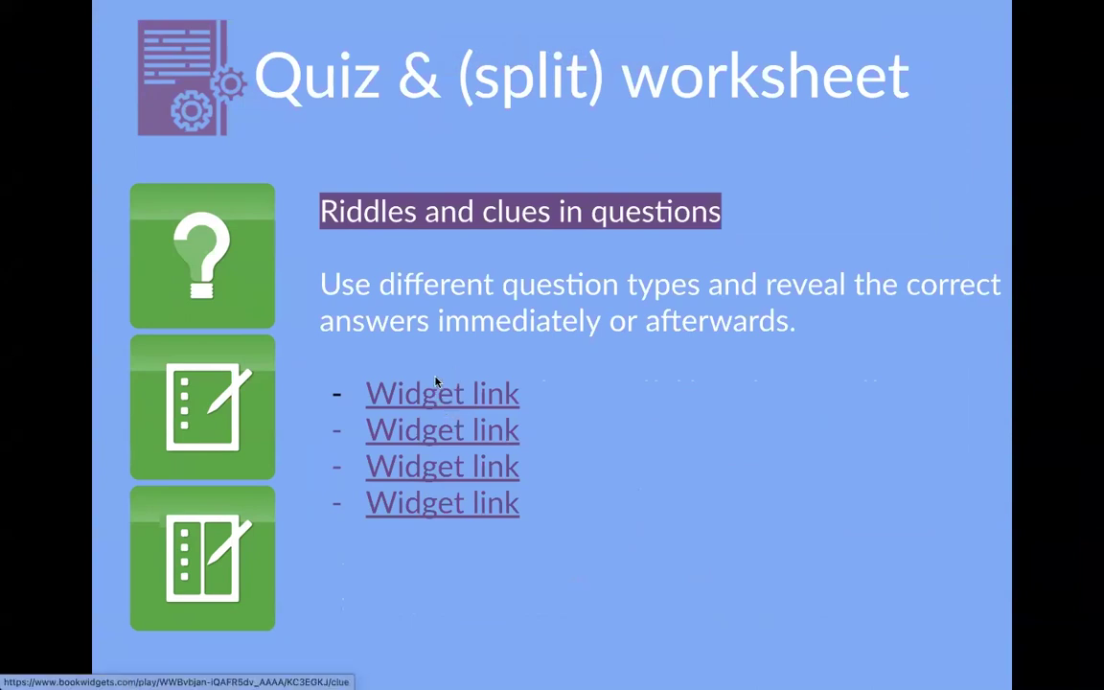
- Open the Clue widget, widen the question panel, and enter W and e in the first two answer circles
click(447, 396)
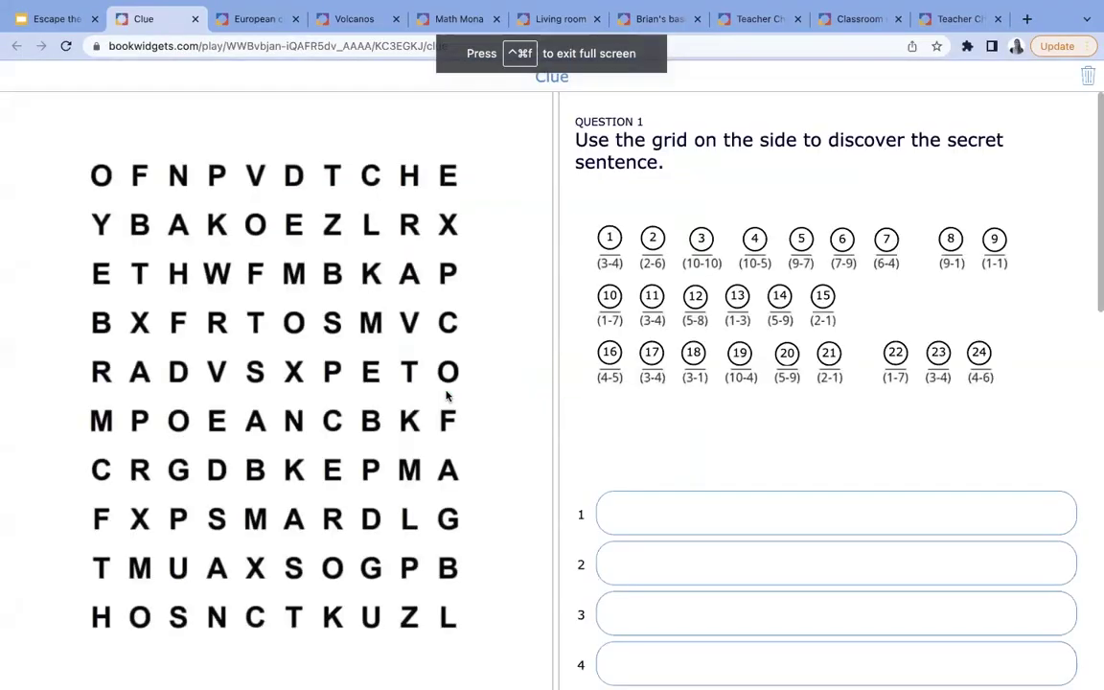
drag(556, 365, 433, 380)
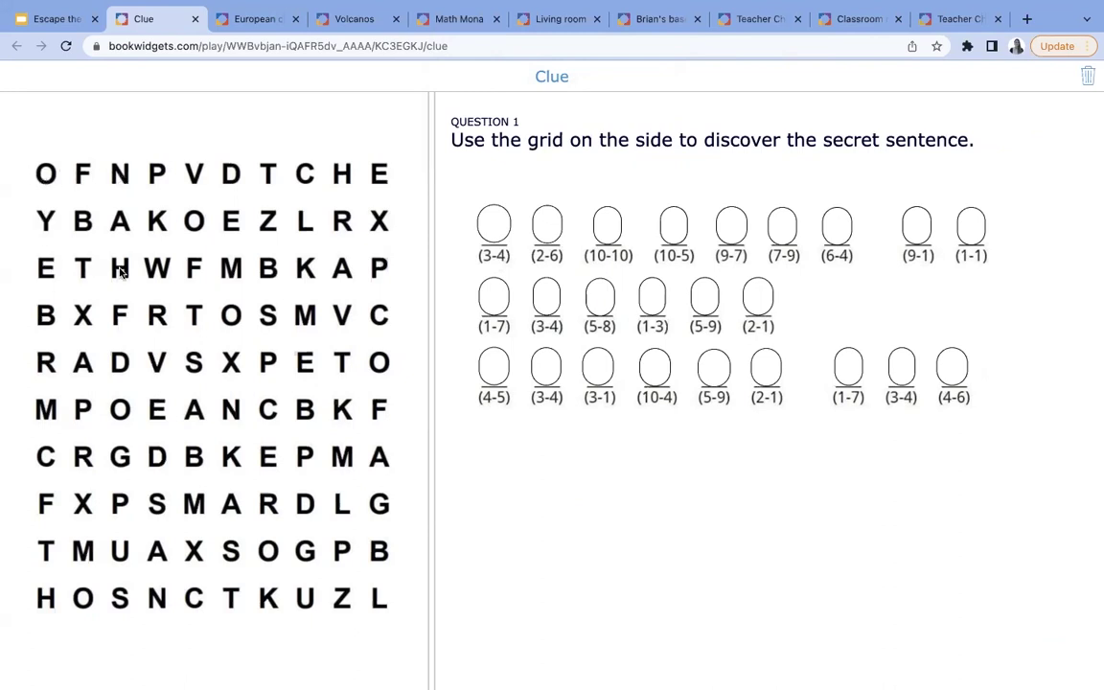
click(489, 228)
text(W)
click(542, 228)
text(e)
click(58, 18)
- Open The puzzle widget and scroll through its 'Find the 5 themes' word table and answer box
click(436, 452)
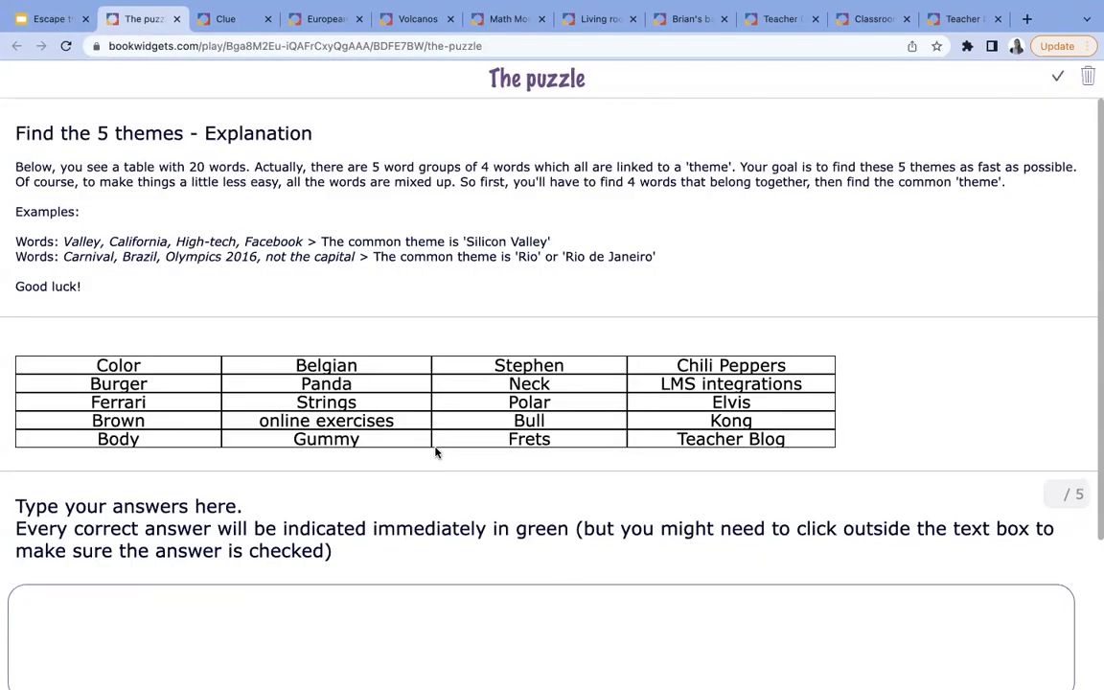
scroll(435, 452, down, 2)
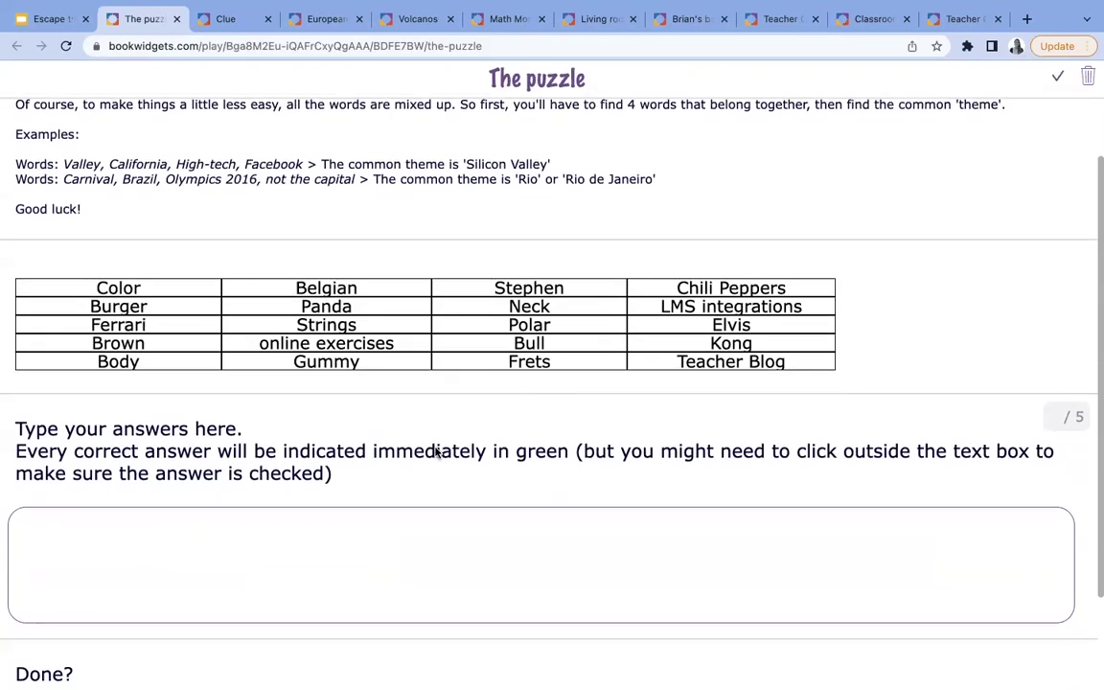
scroll(435, 453, up, 2)
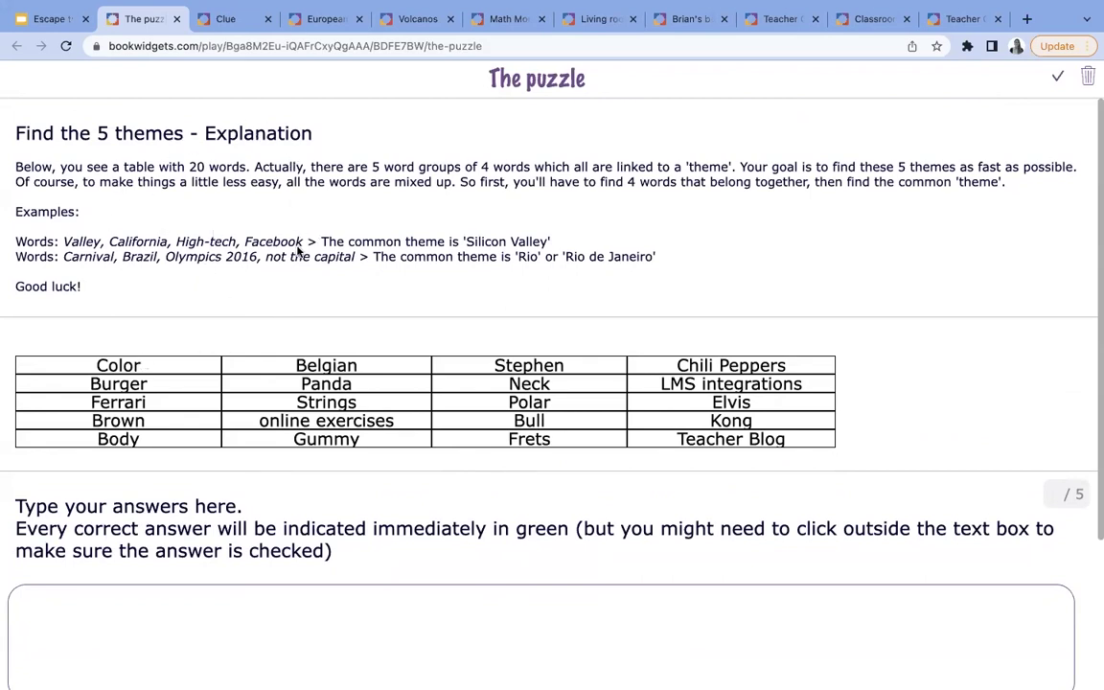
scroll(173, 287, down, 1)
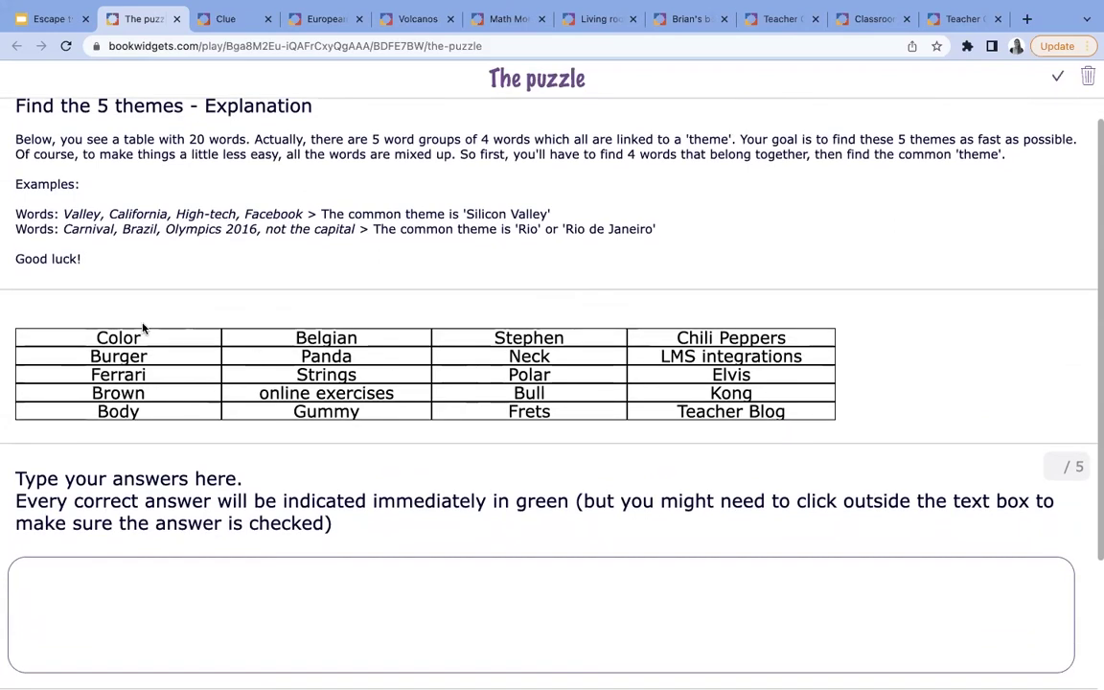
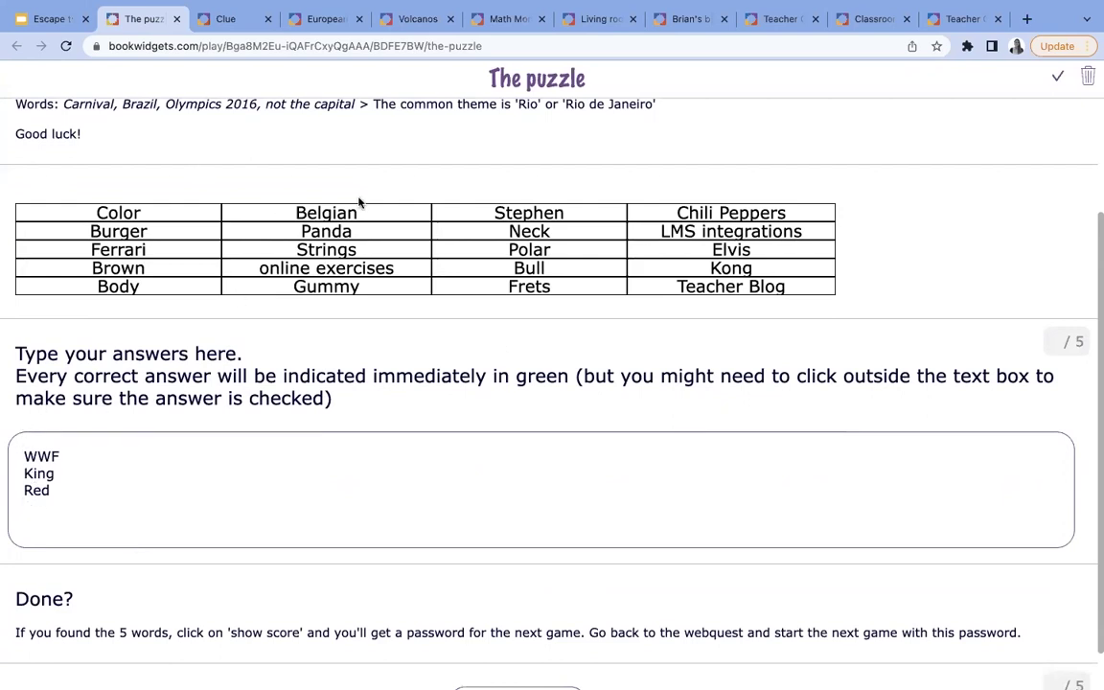
- Have the five-themes puzzle answers scored, confirming Yes in the prompt
scroll(436, 304, down, 1)
scroll(437, 299, up, 2)
scroll(436, 301, down, 2)
click(536, 660)
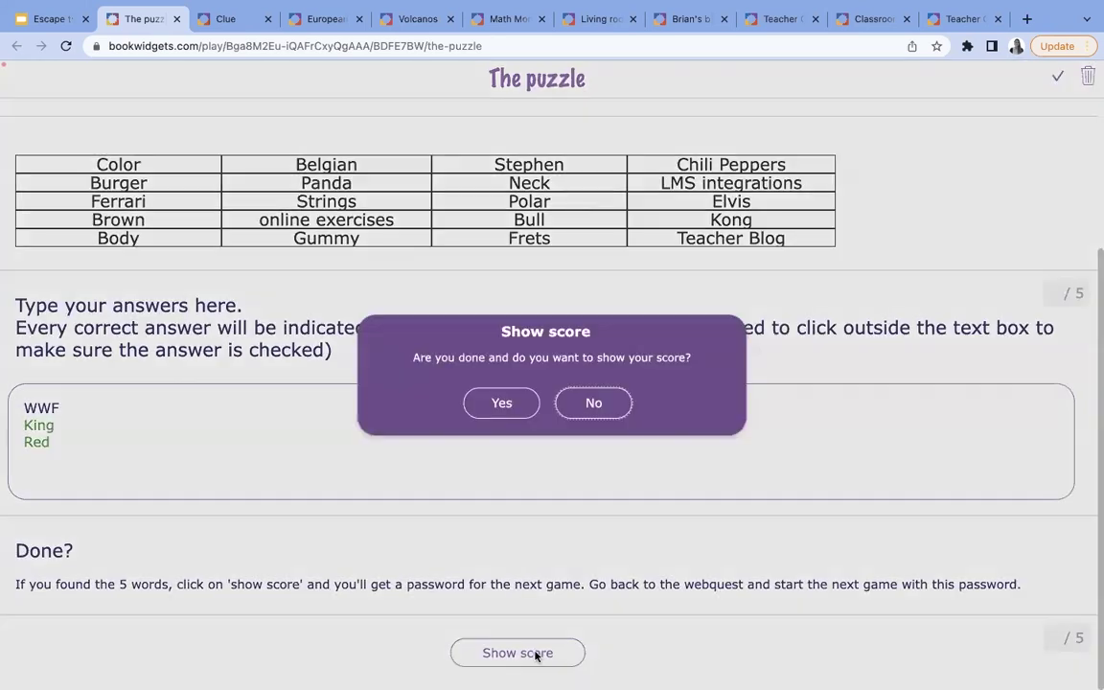
click(501, 402)
- Review the 2 / 5 score feedback, then return to the escape-room slides
scroll(392, 529, down, 2)
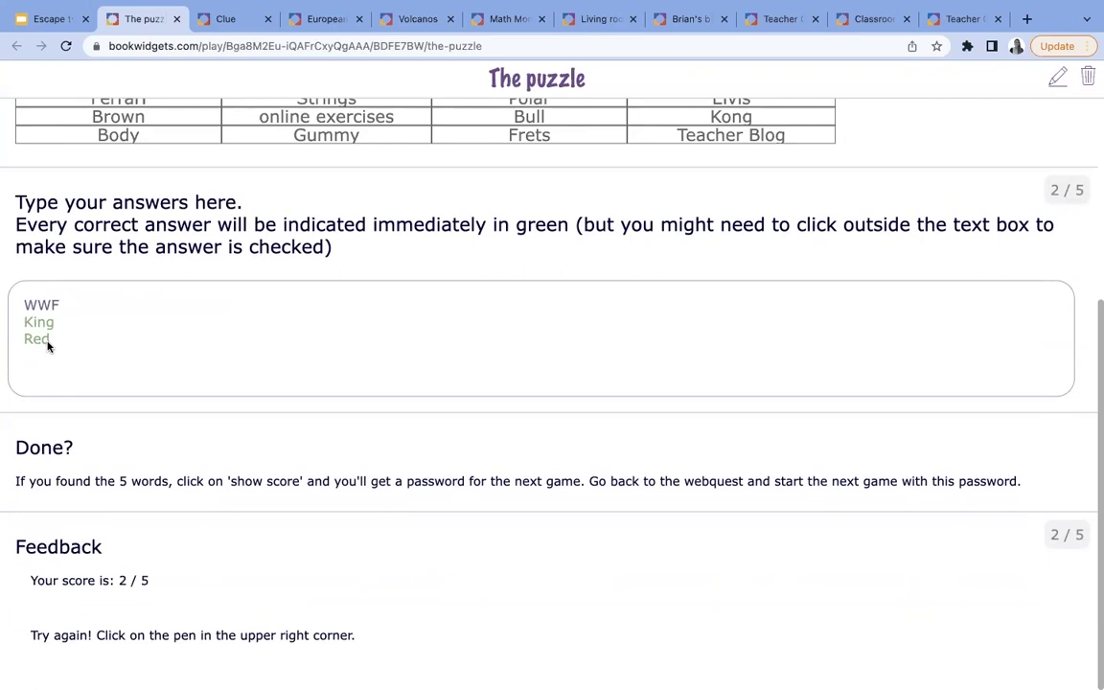
scroll(217, 354, up, 2)
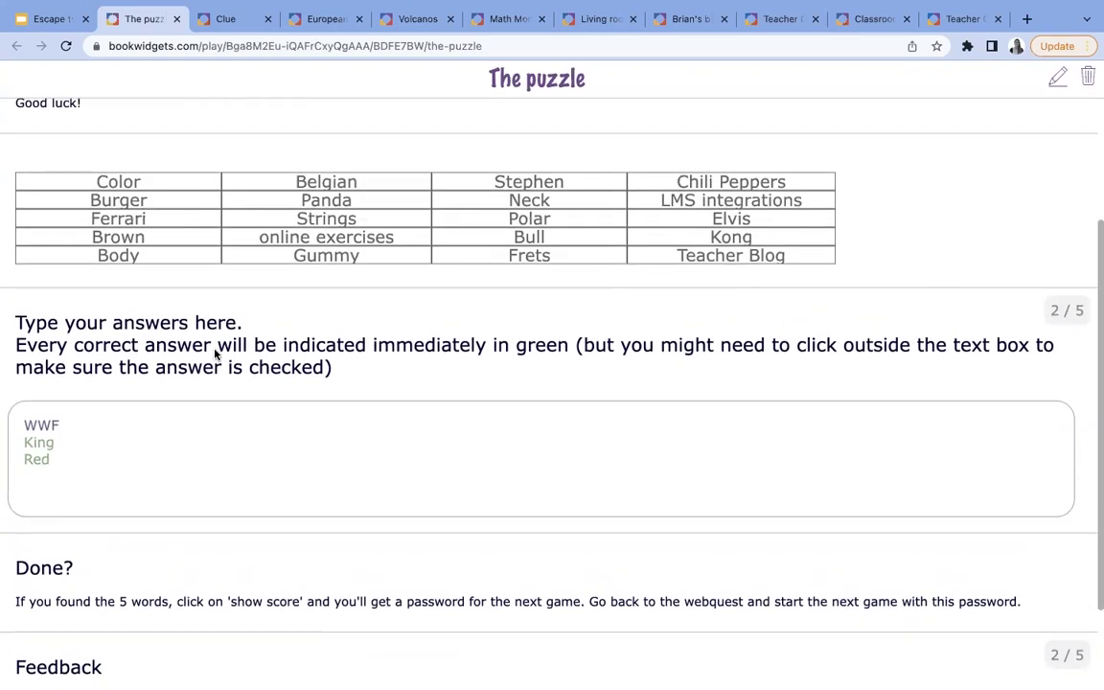
scroll(143, 542, down, 2)
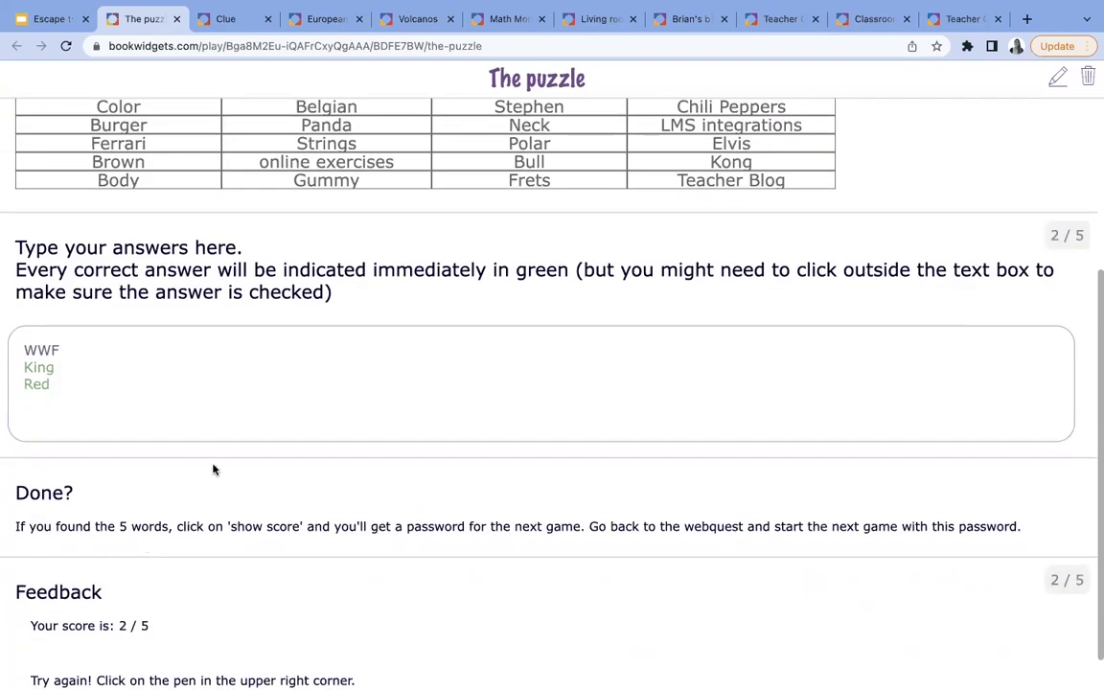
scroll(198, 333, down, 1)
click(63, 21)
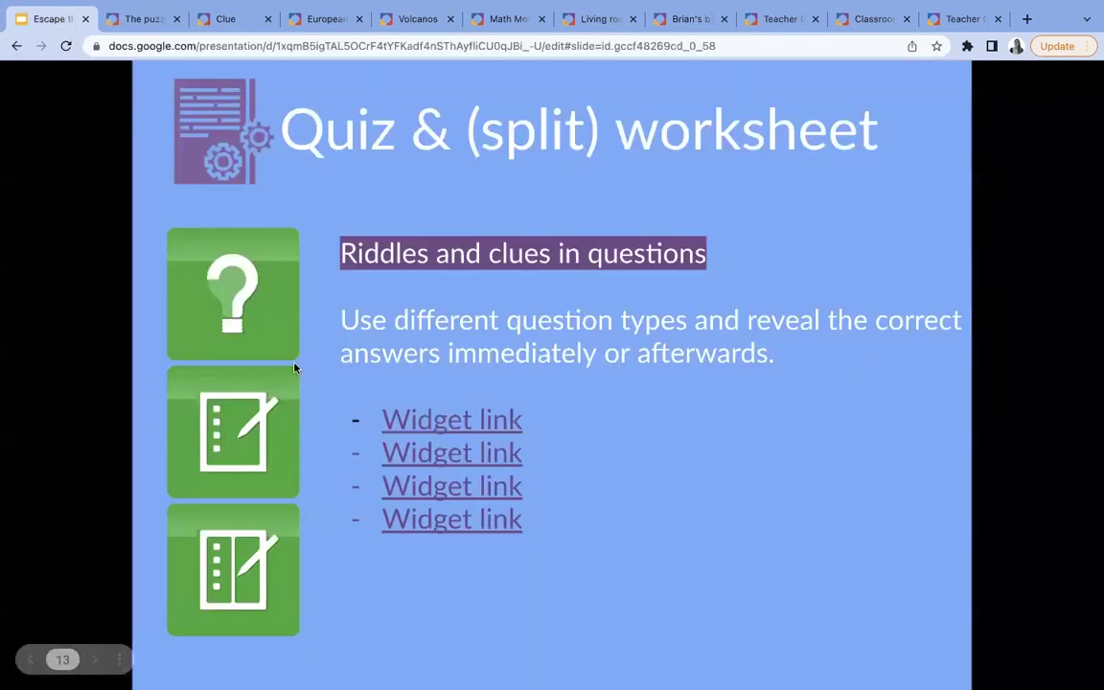
- Open the treasure hunt widget from the Quiz & (split) worksheet slide's Widget link
click(393, 486)
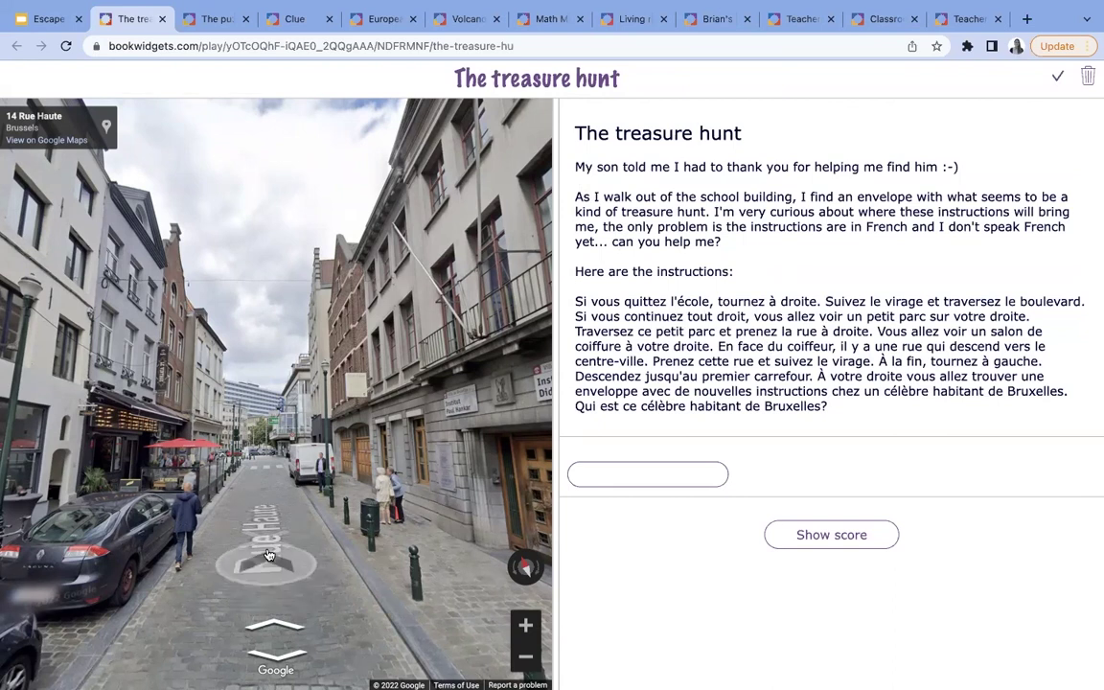
click(266, 480)
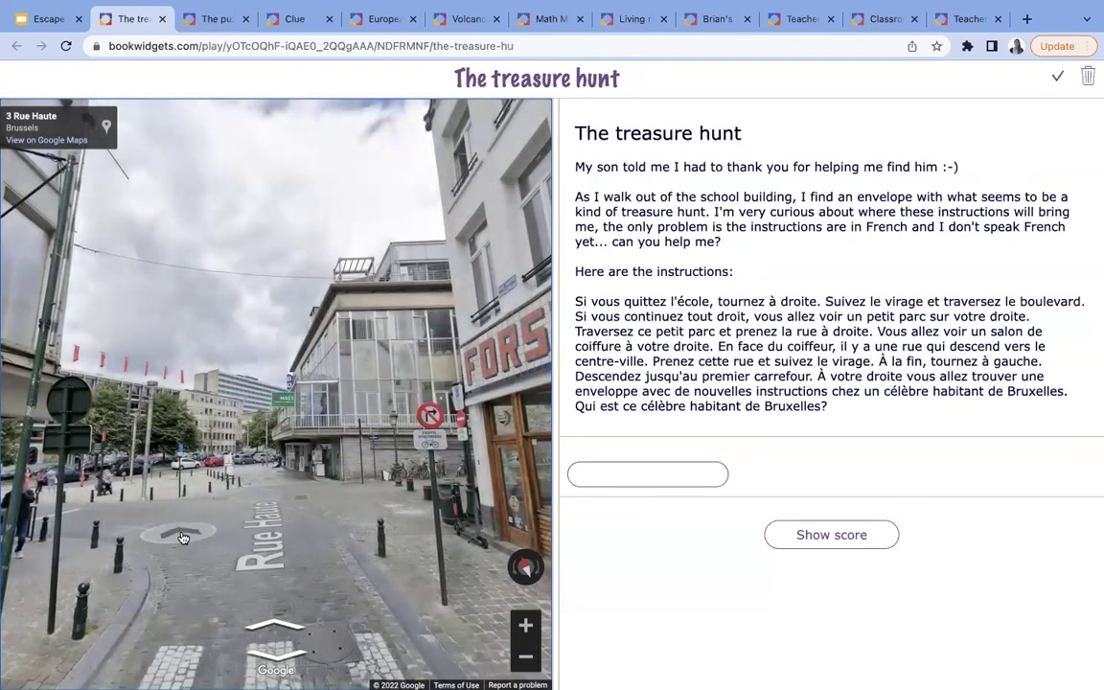
click(161, 484)
drag(177, 530, 376, 483)
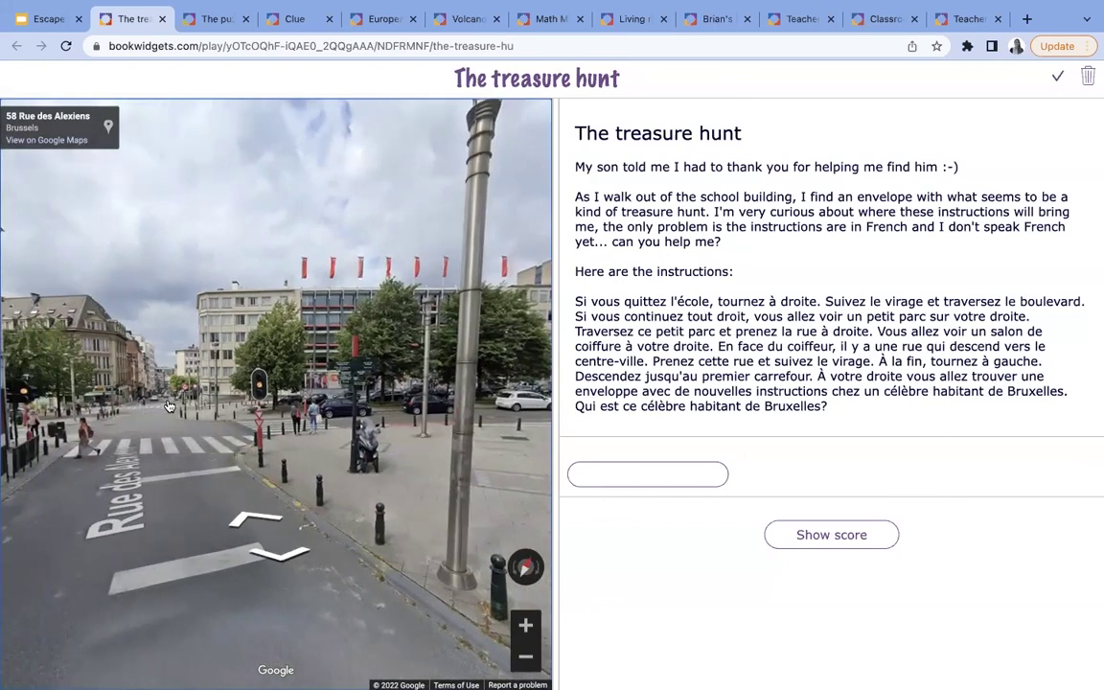
click(183, 465)
click(230, 453)
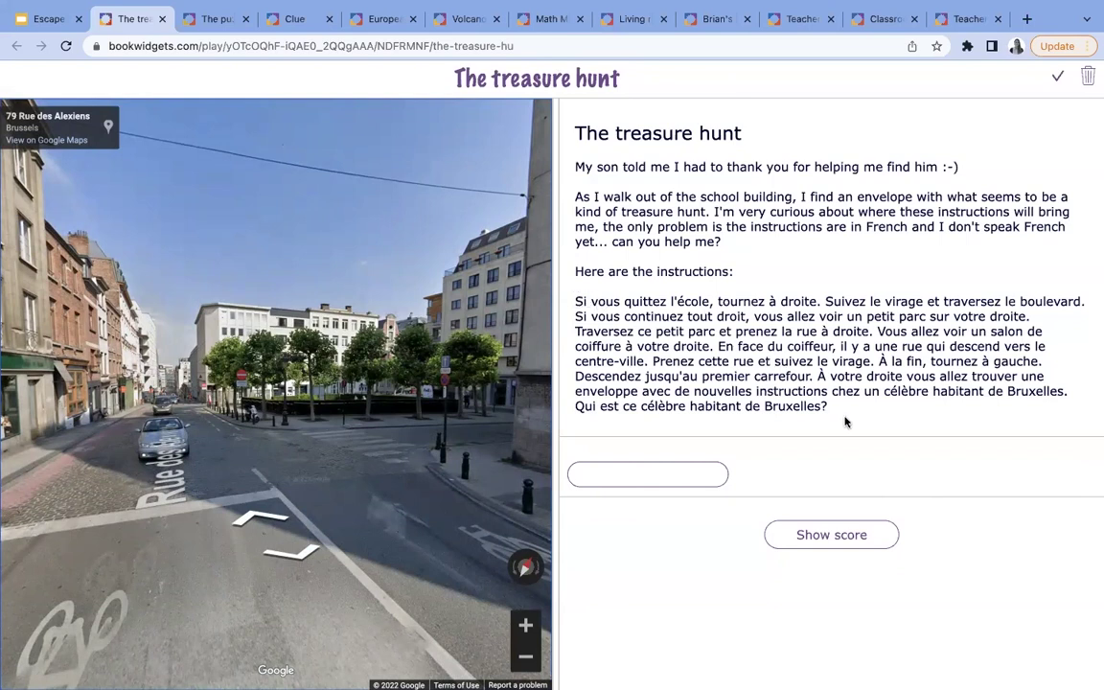
click(662, 475)
text(Mannek)
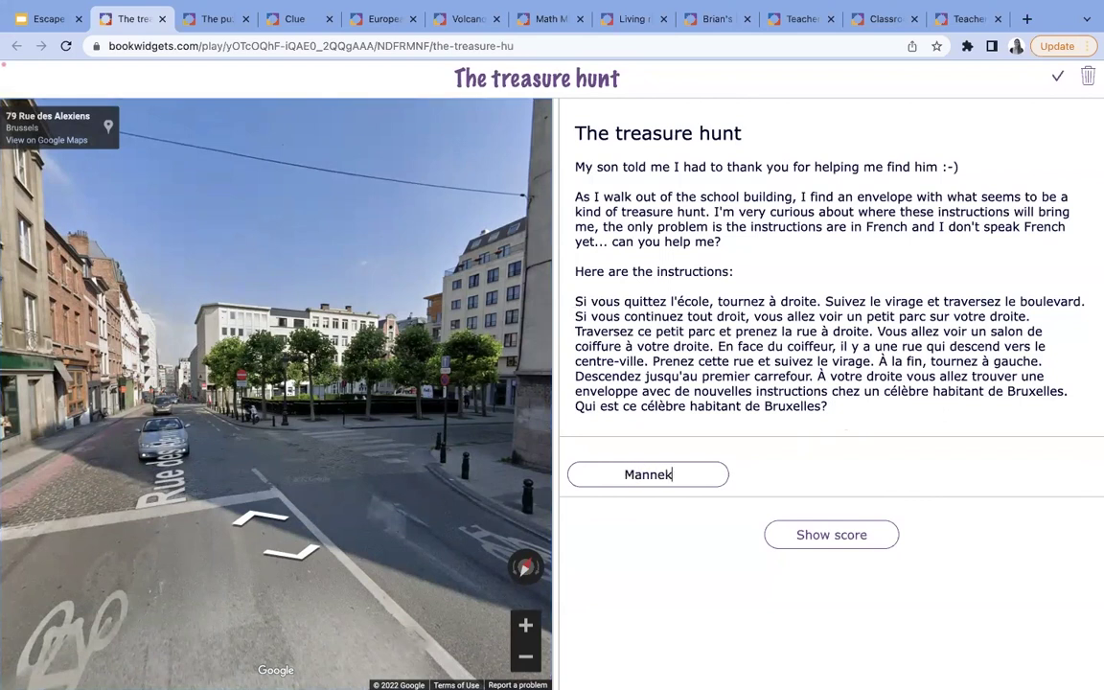
text(e Pis)
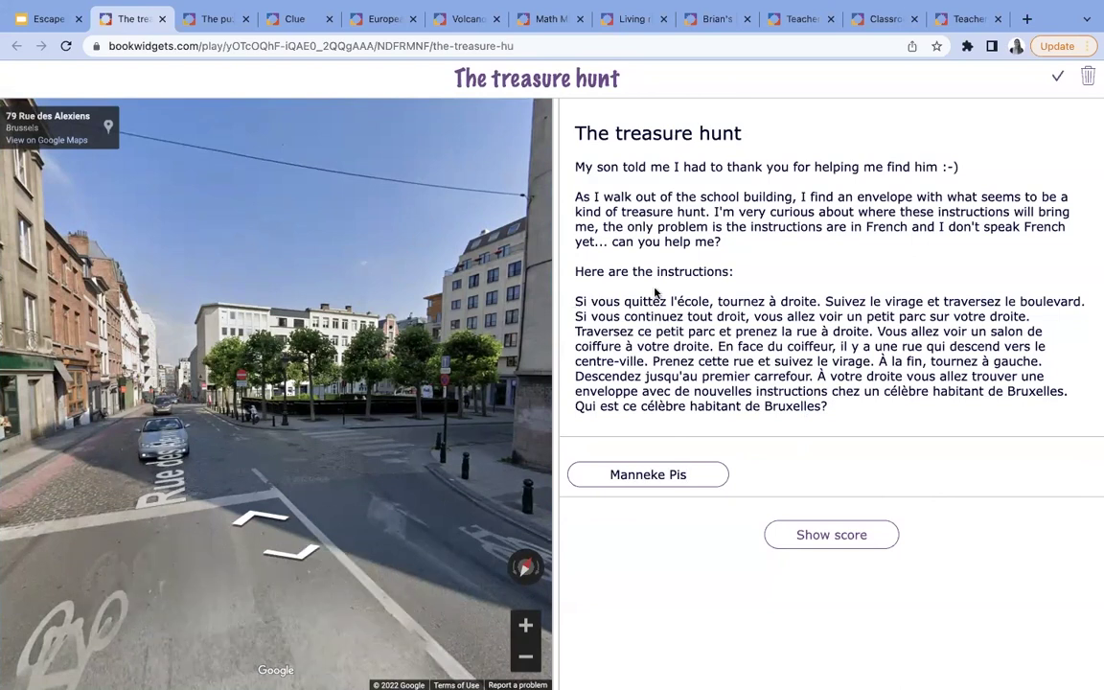
- Score the treasure hunt at 1 / 1 to reveal the TV studio password, then return to the slides
click(848, 534)
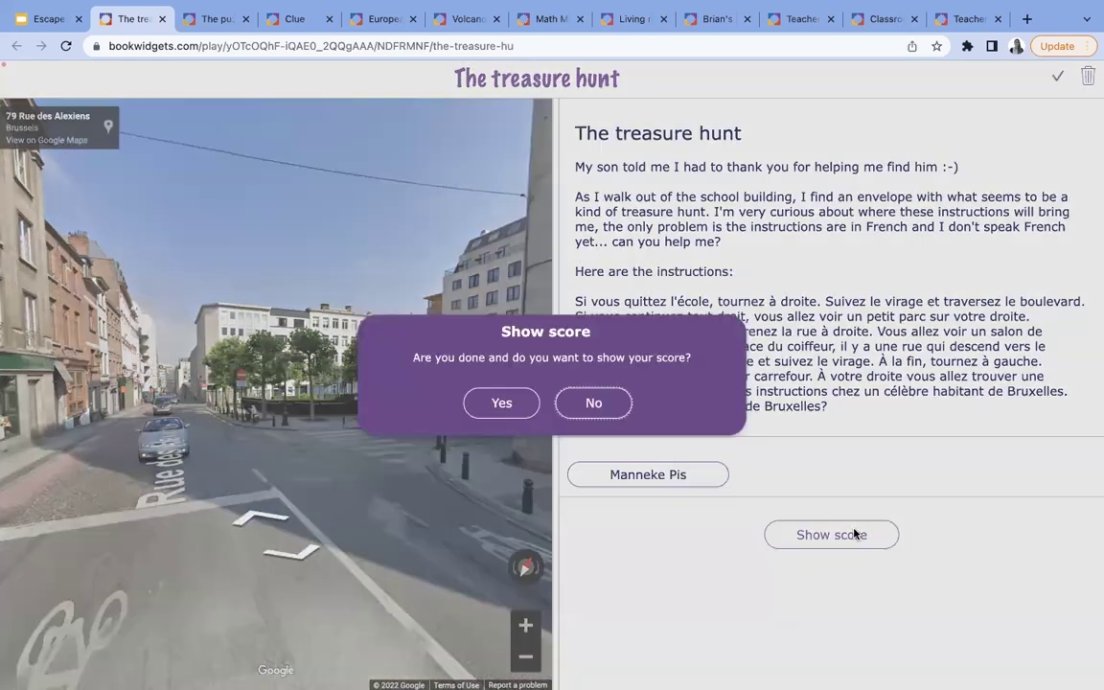
click(502, 403)
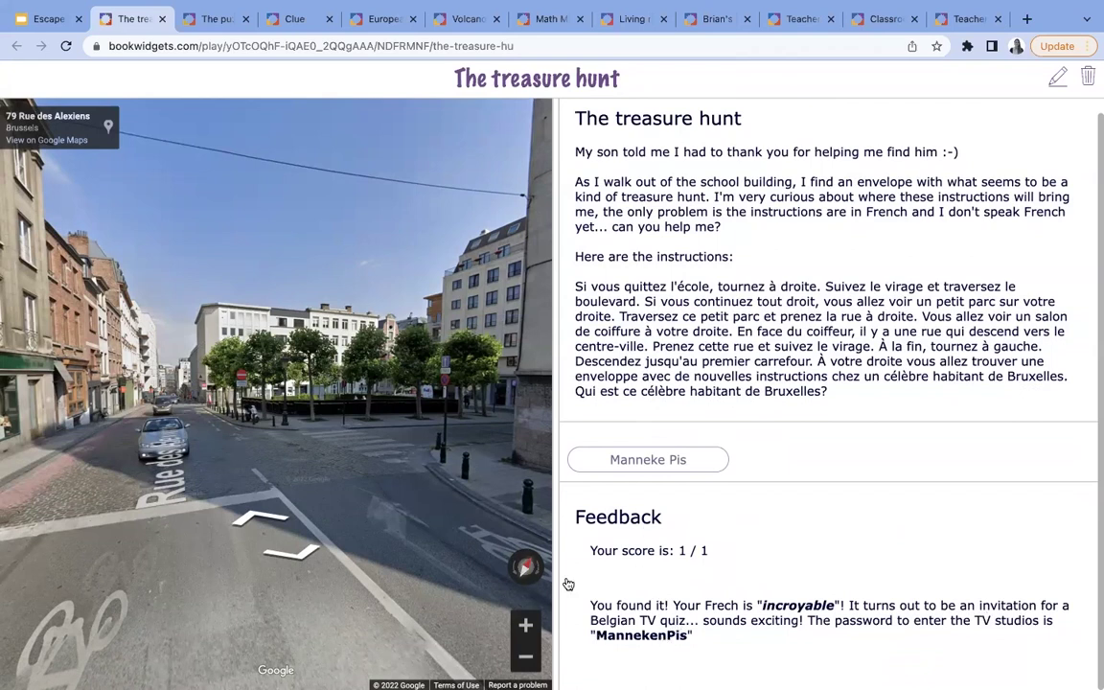
click(52, 22)
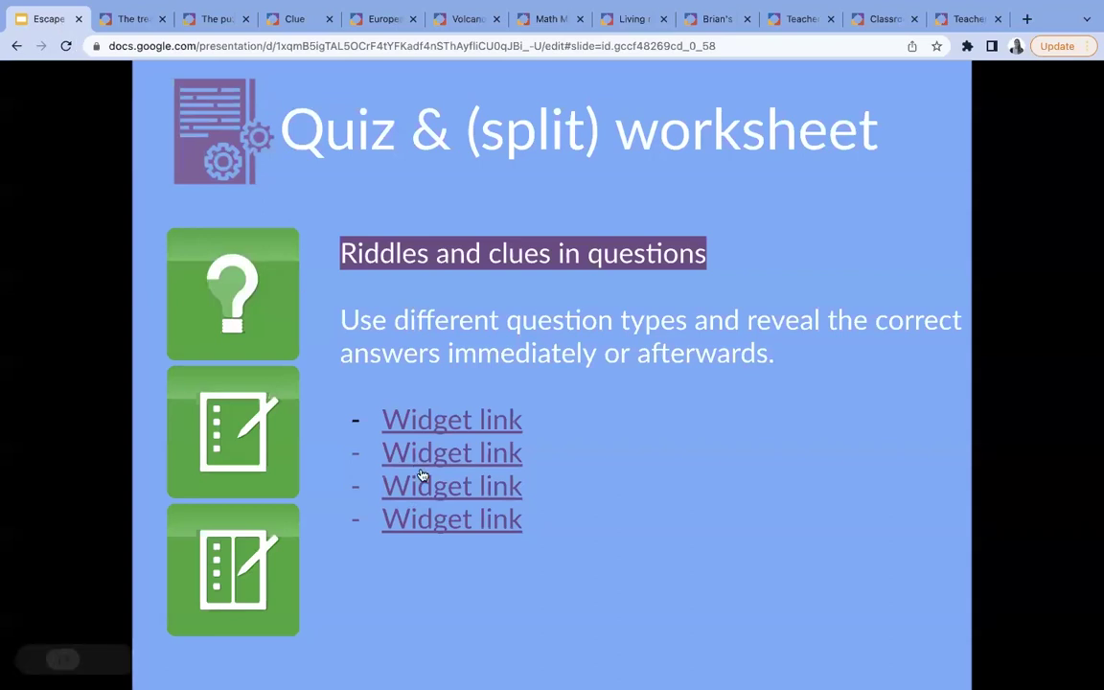
- Open the Winter Math Activity widget from the slide's fourth Widget link
click(431, 520)
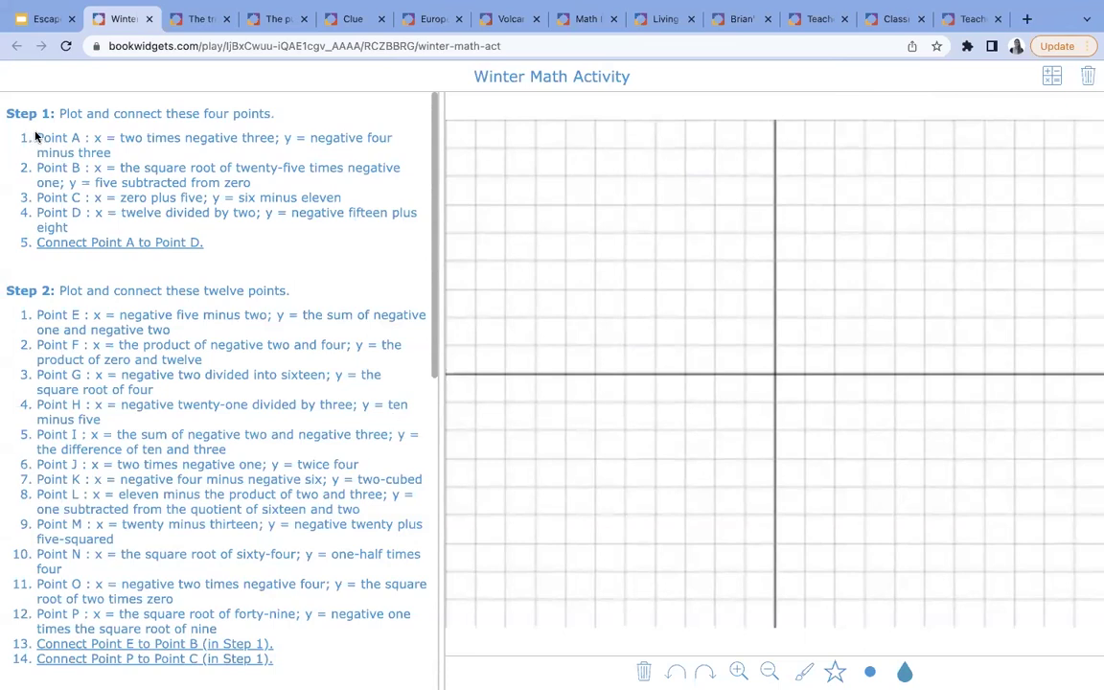
- Look over the Winter Math Step 1 instructions, then present the slides full screen from 'The glue in your lesson'
drag(35, 137, 272, 278)
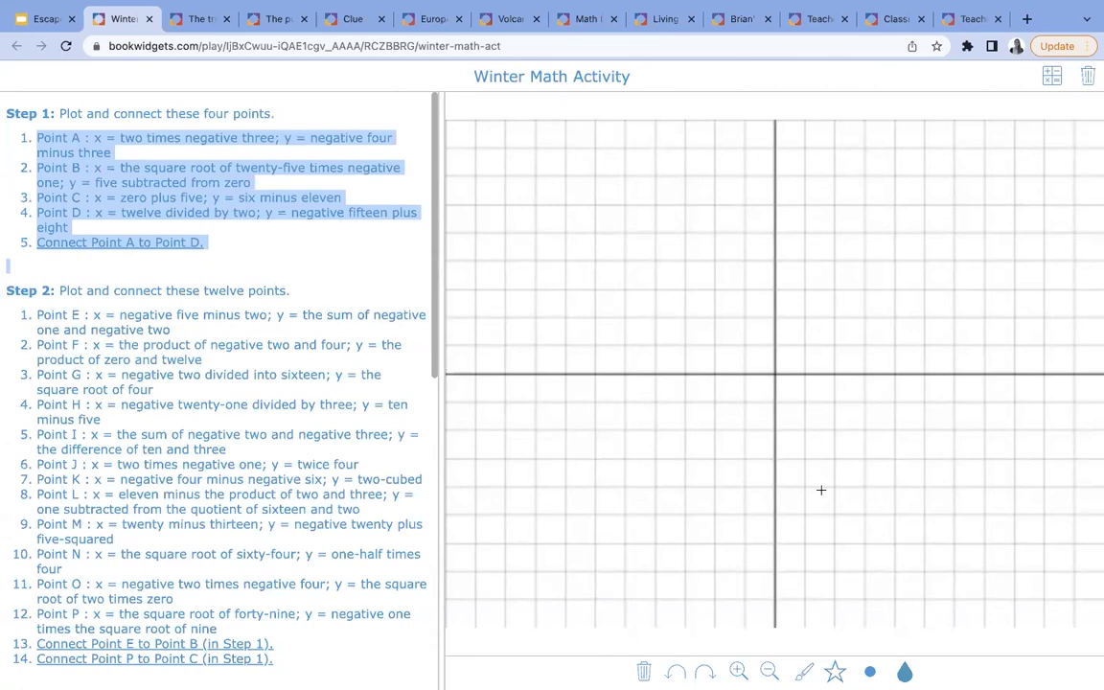
click(55, 23)
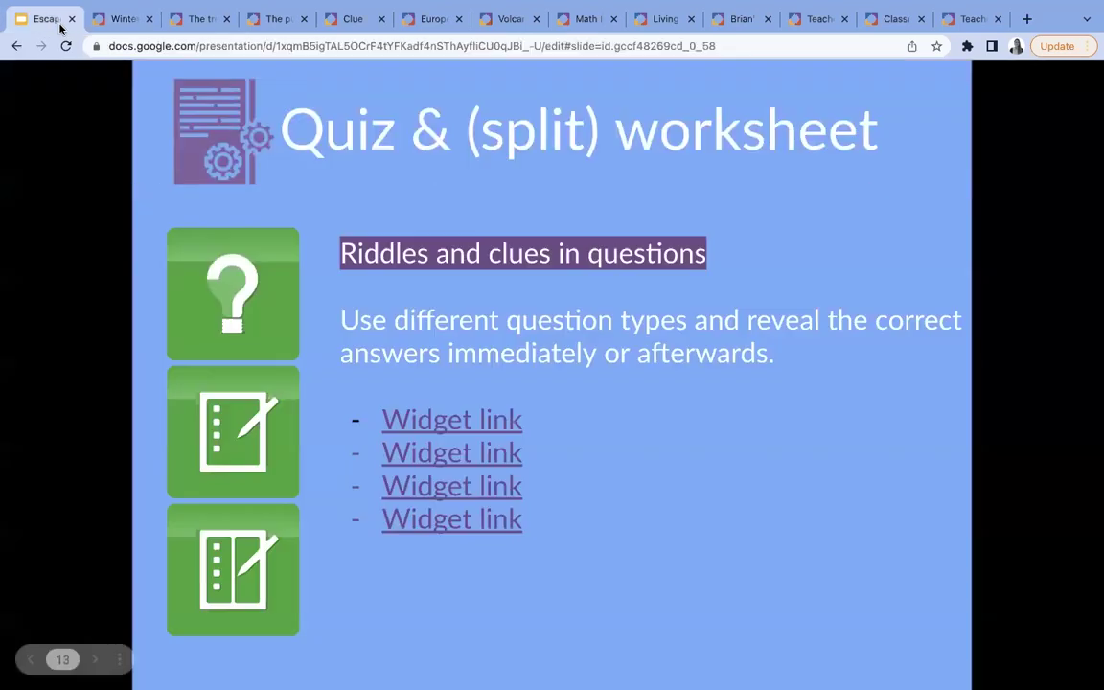
click(614, 583)
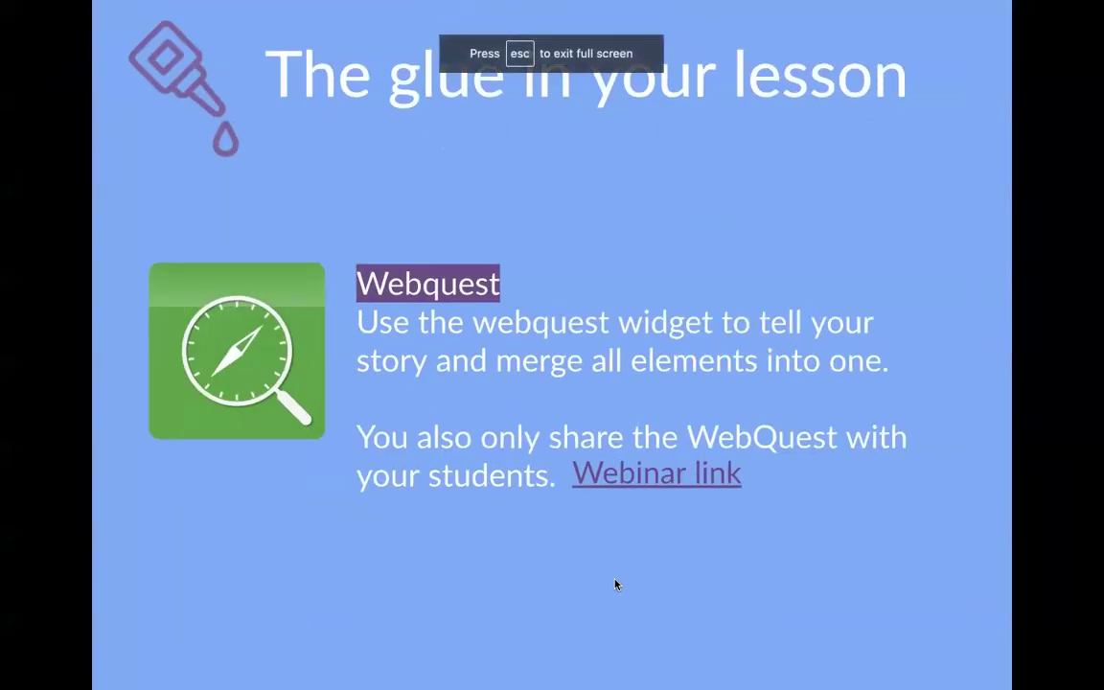